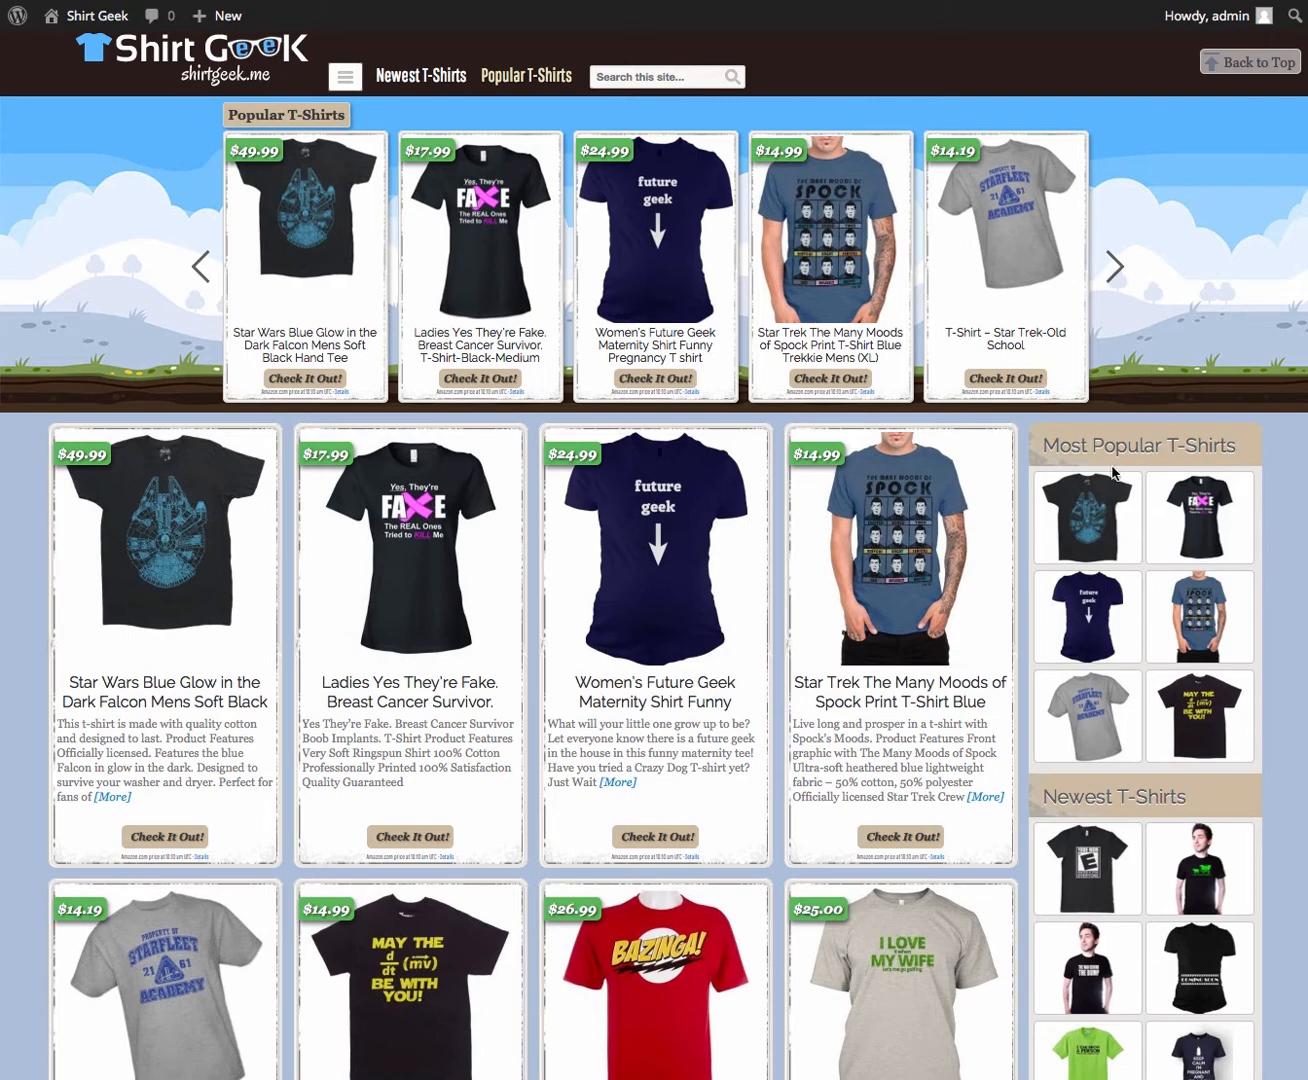
Examine the store home page's sidebar and the color picker for the Sidebar Background Color in the theme wizard.
scroll(1116, 473, down, 1)
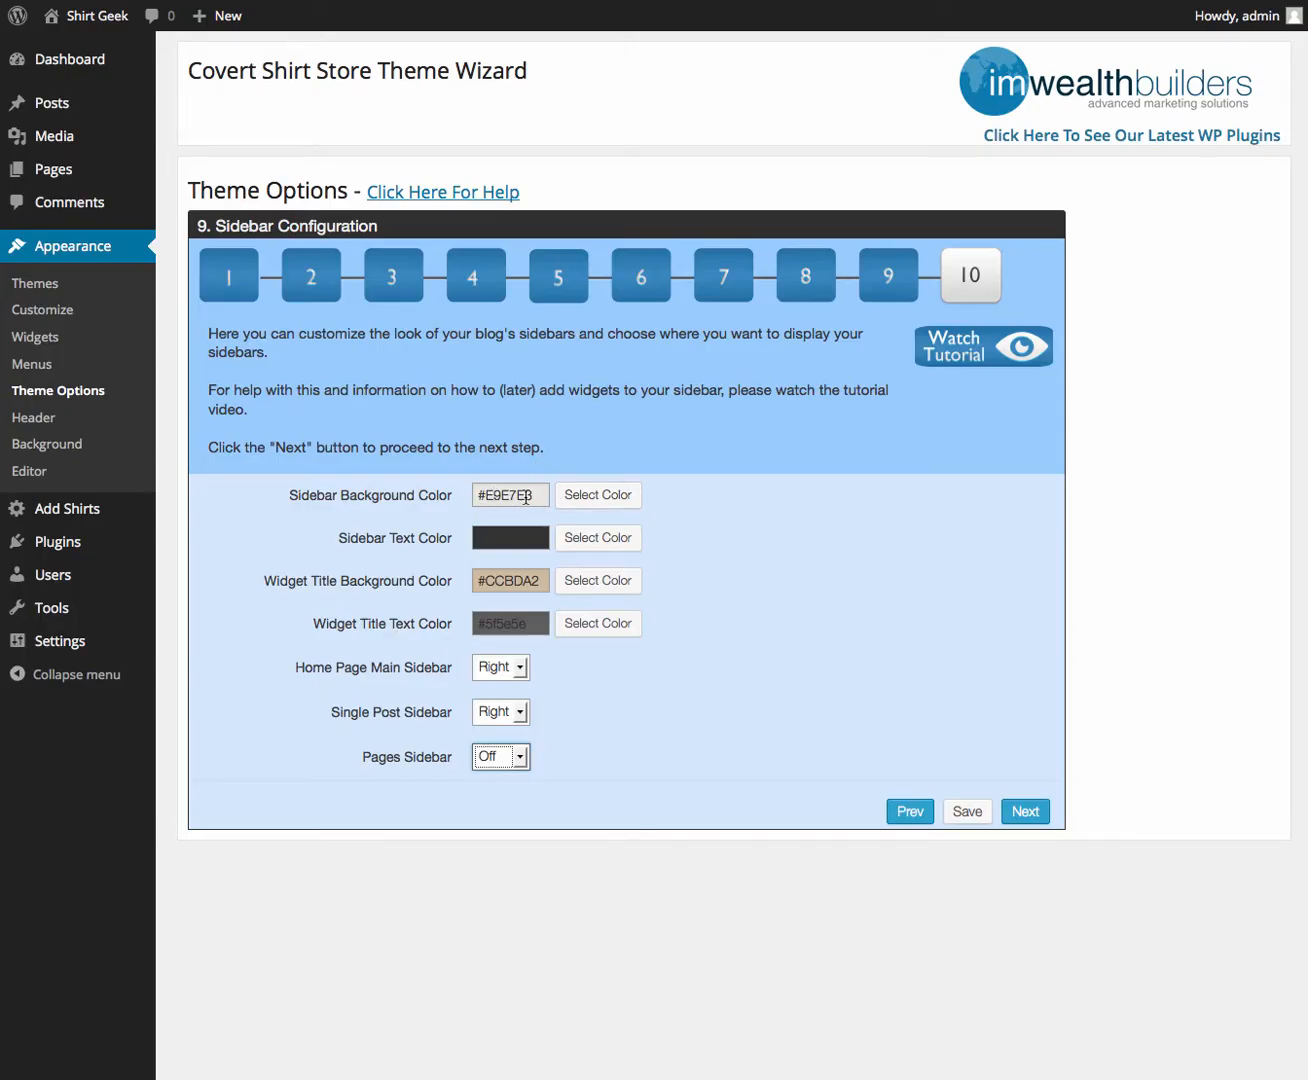
click(615, 504)
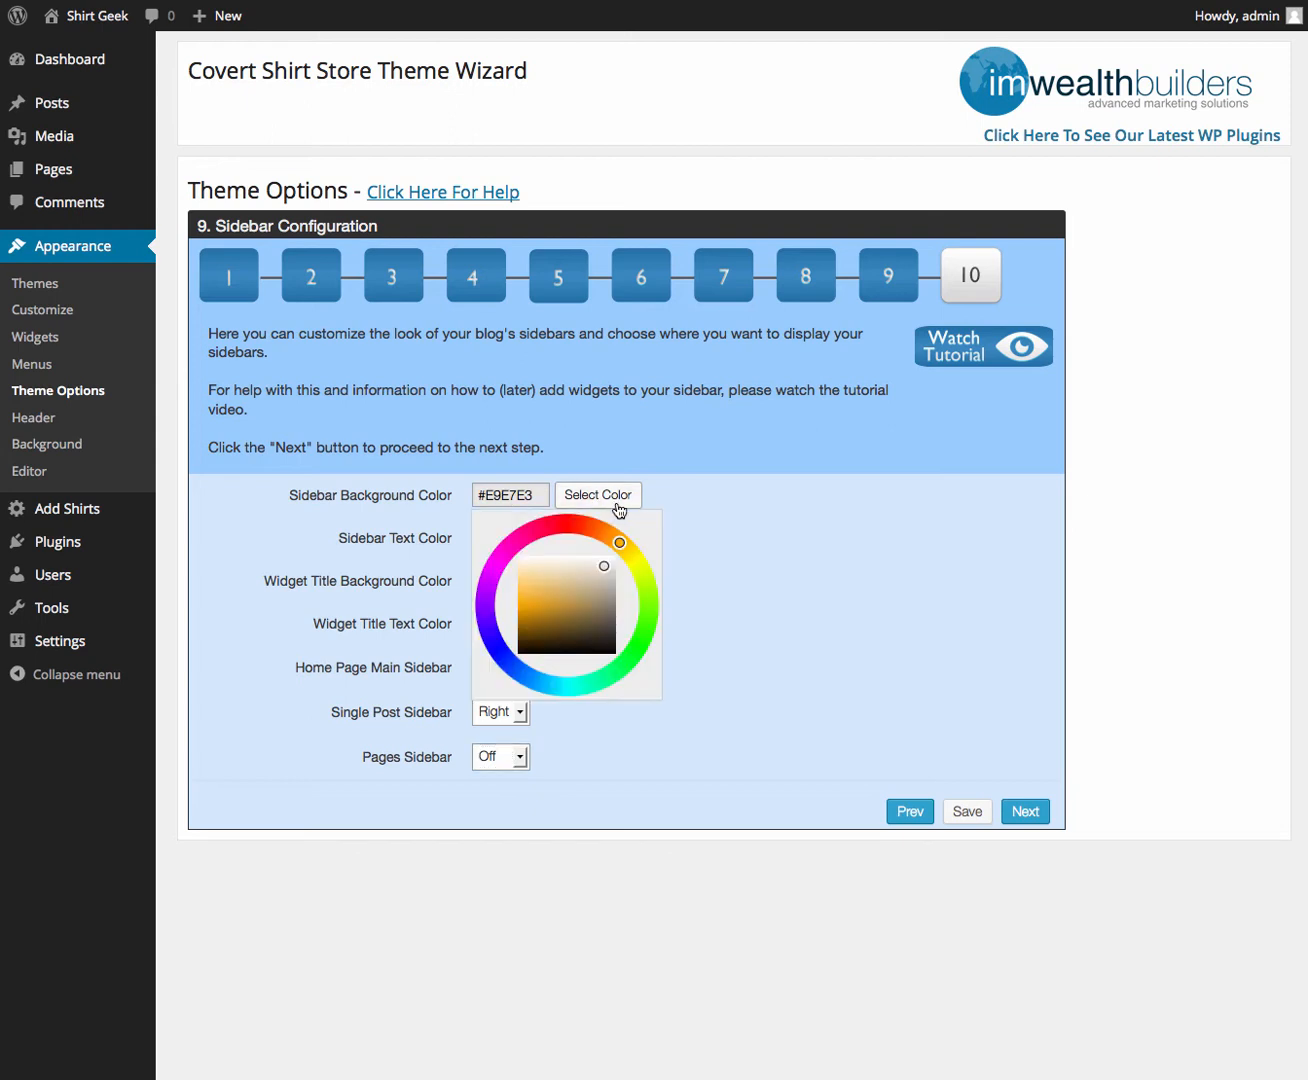
click(776, 517)
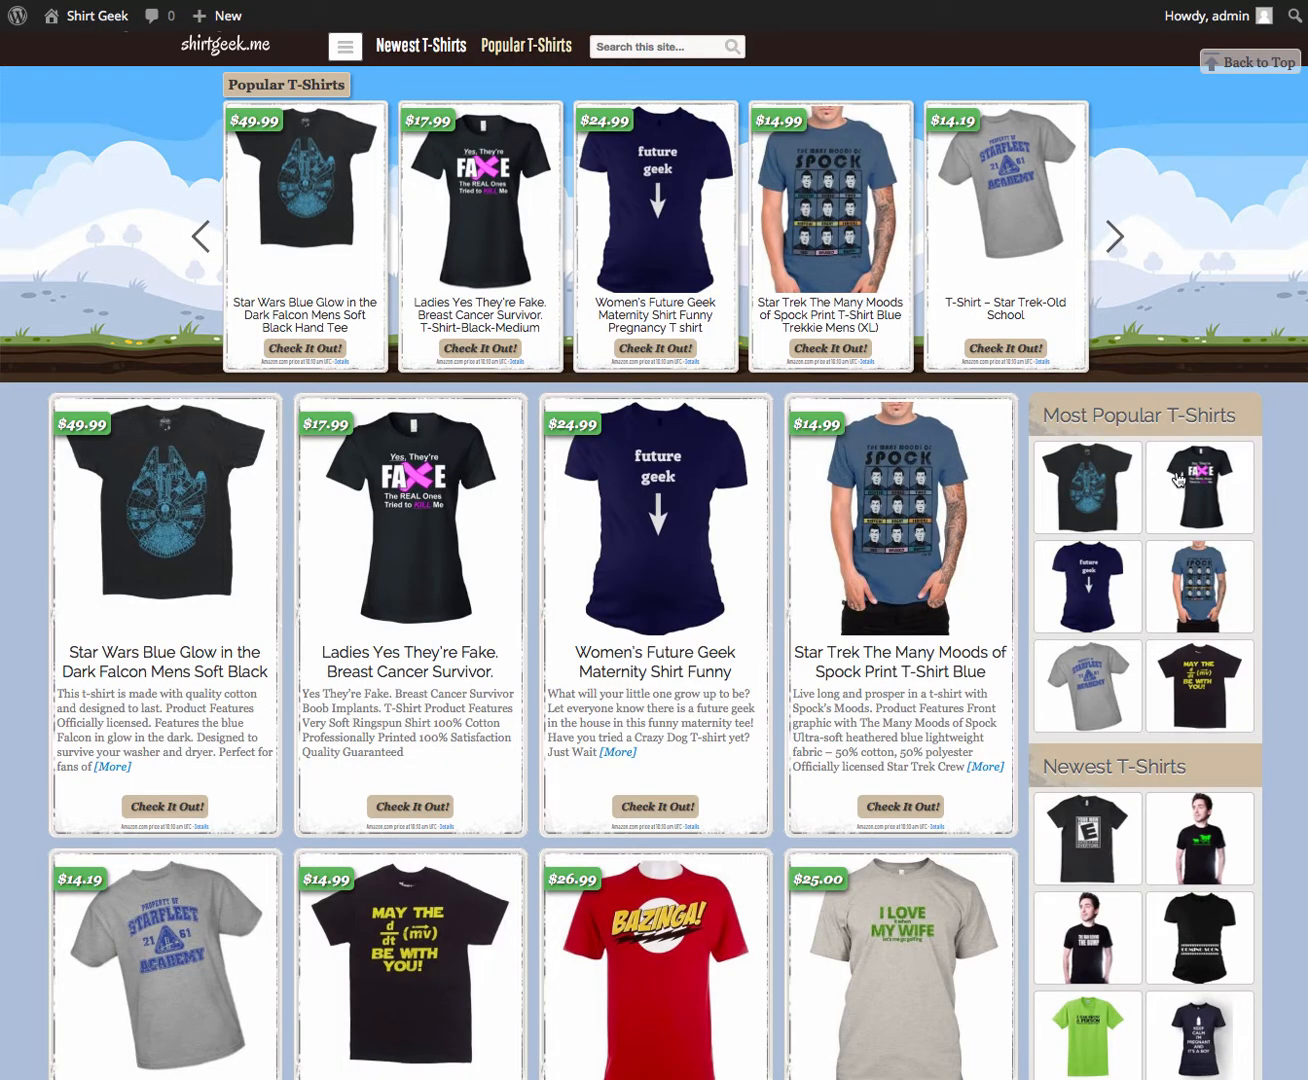
scroll(1191, 728, down, 2)
scroll(1191, 739, up, 3)
scroll(1191, 738, down, 1)
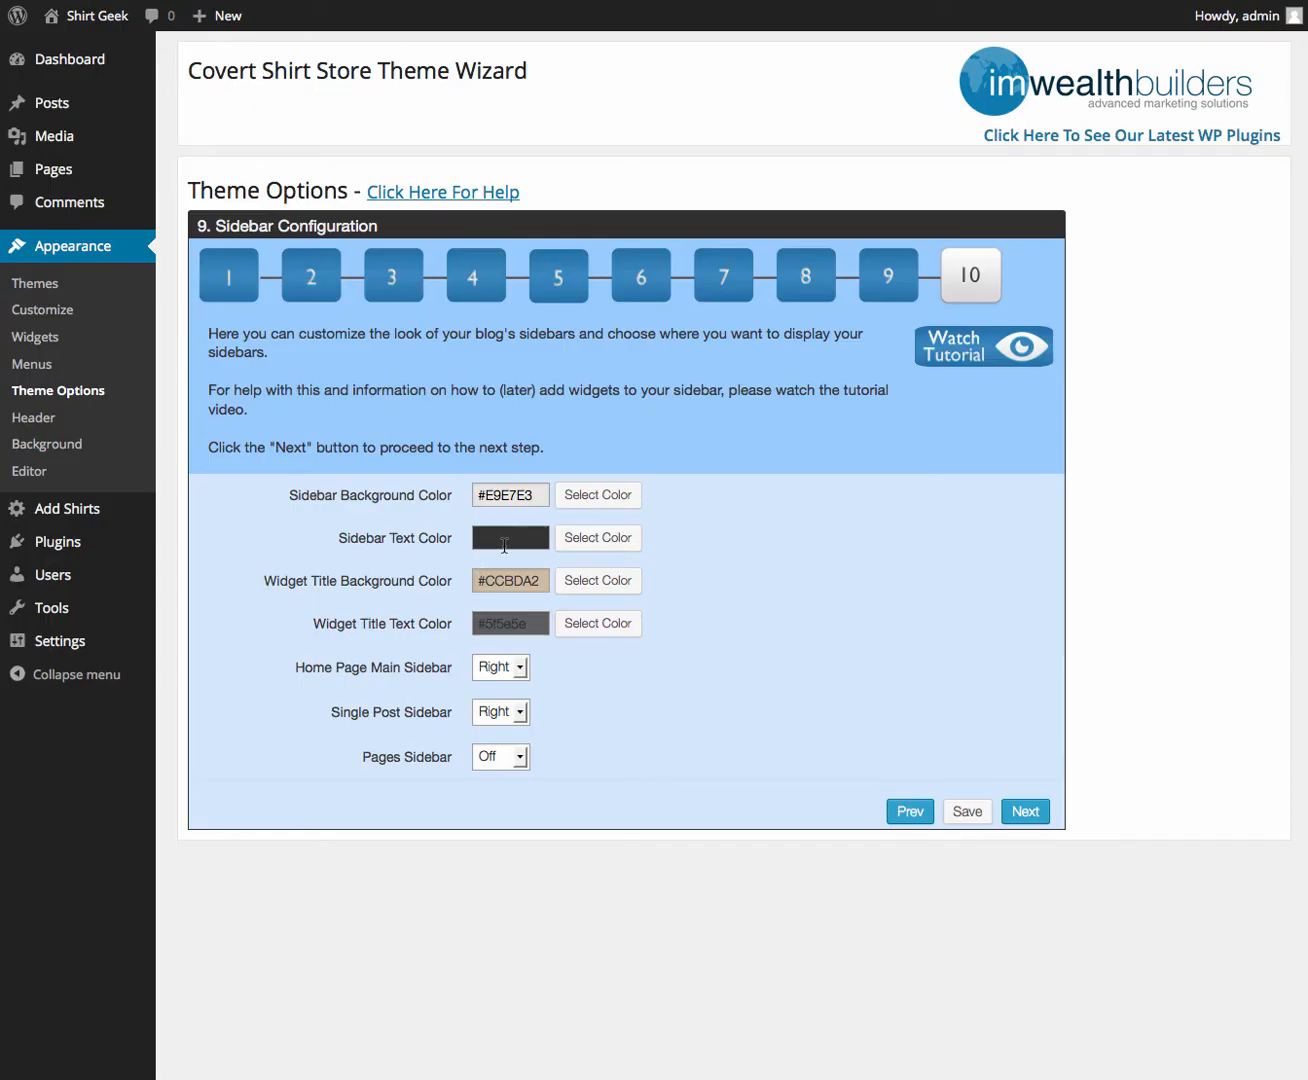
Inspect the Sidebar Text Color and Widget Title Text Color settings and the Most Popular T-Shirts widget title on the store page.
click(504, 537)
drag(534, 535, 337, 531)
click(699, 564)
triple_click(525, 620)
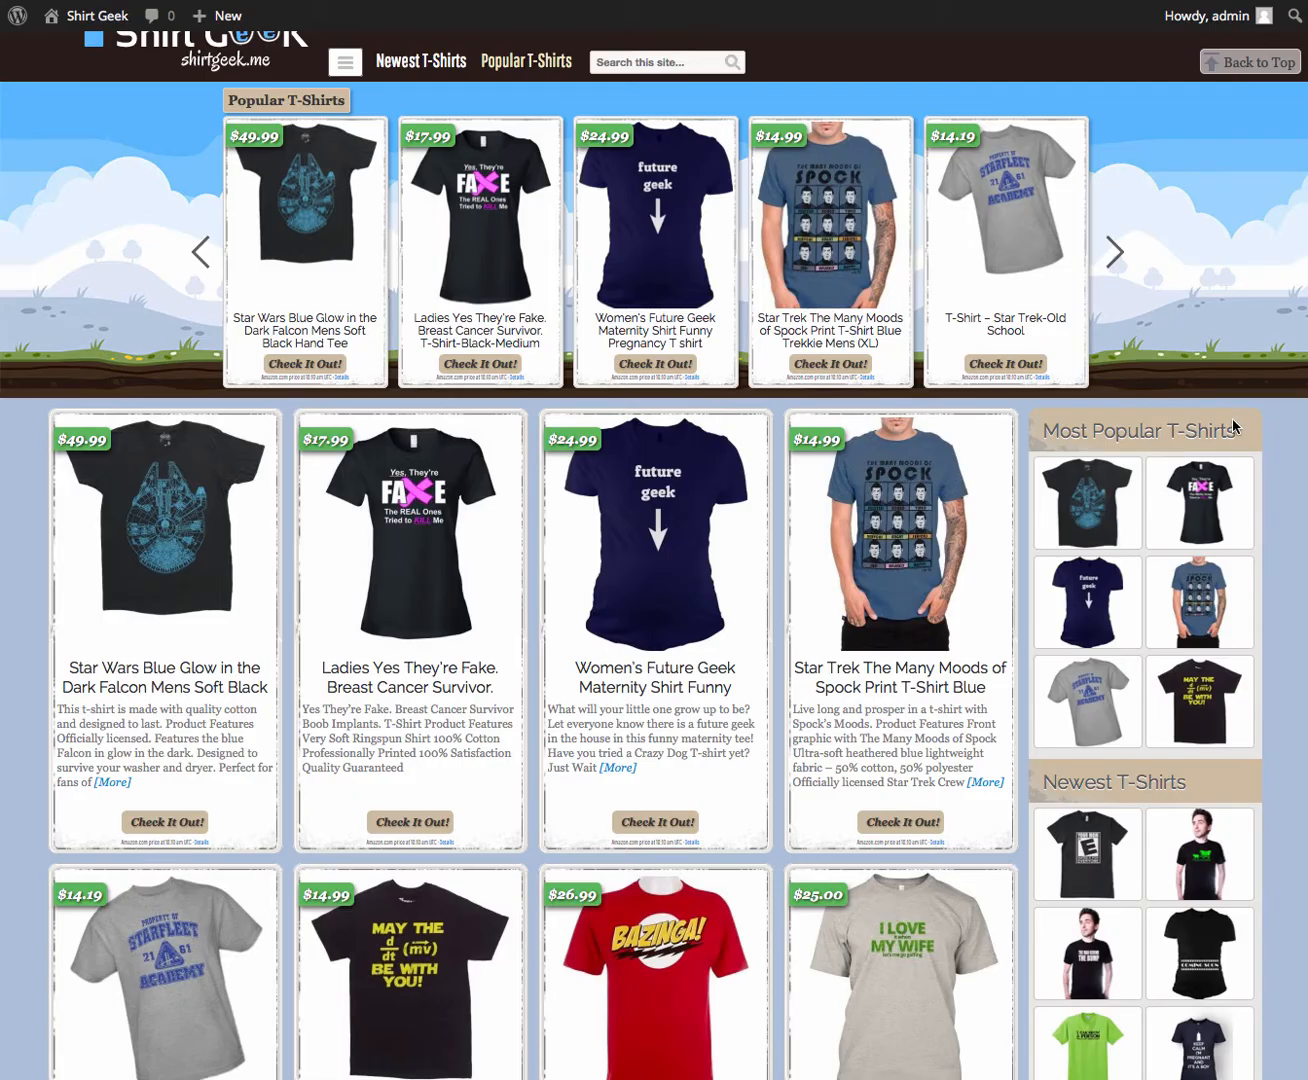
drag(1234, 427, 1042, 426)
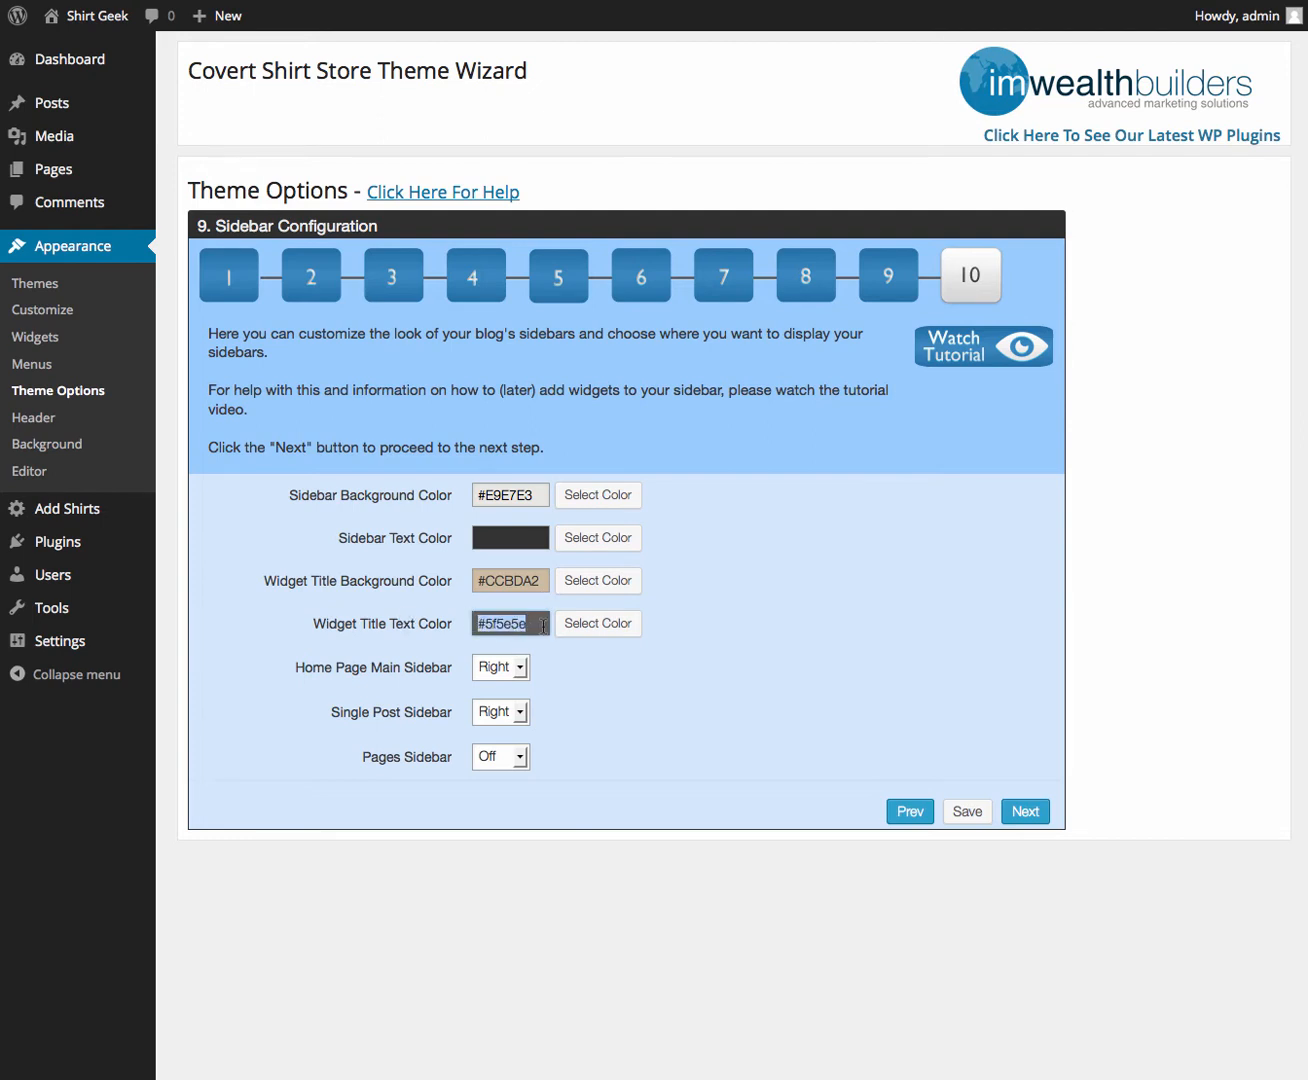
click(664, 706)
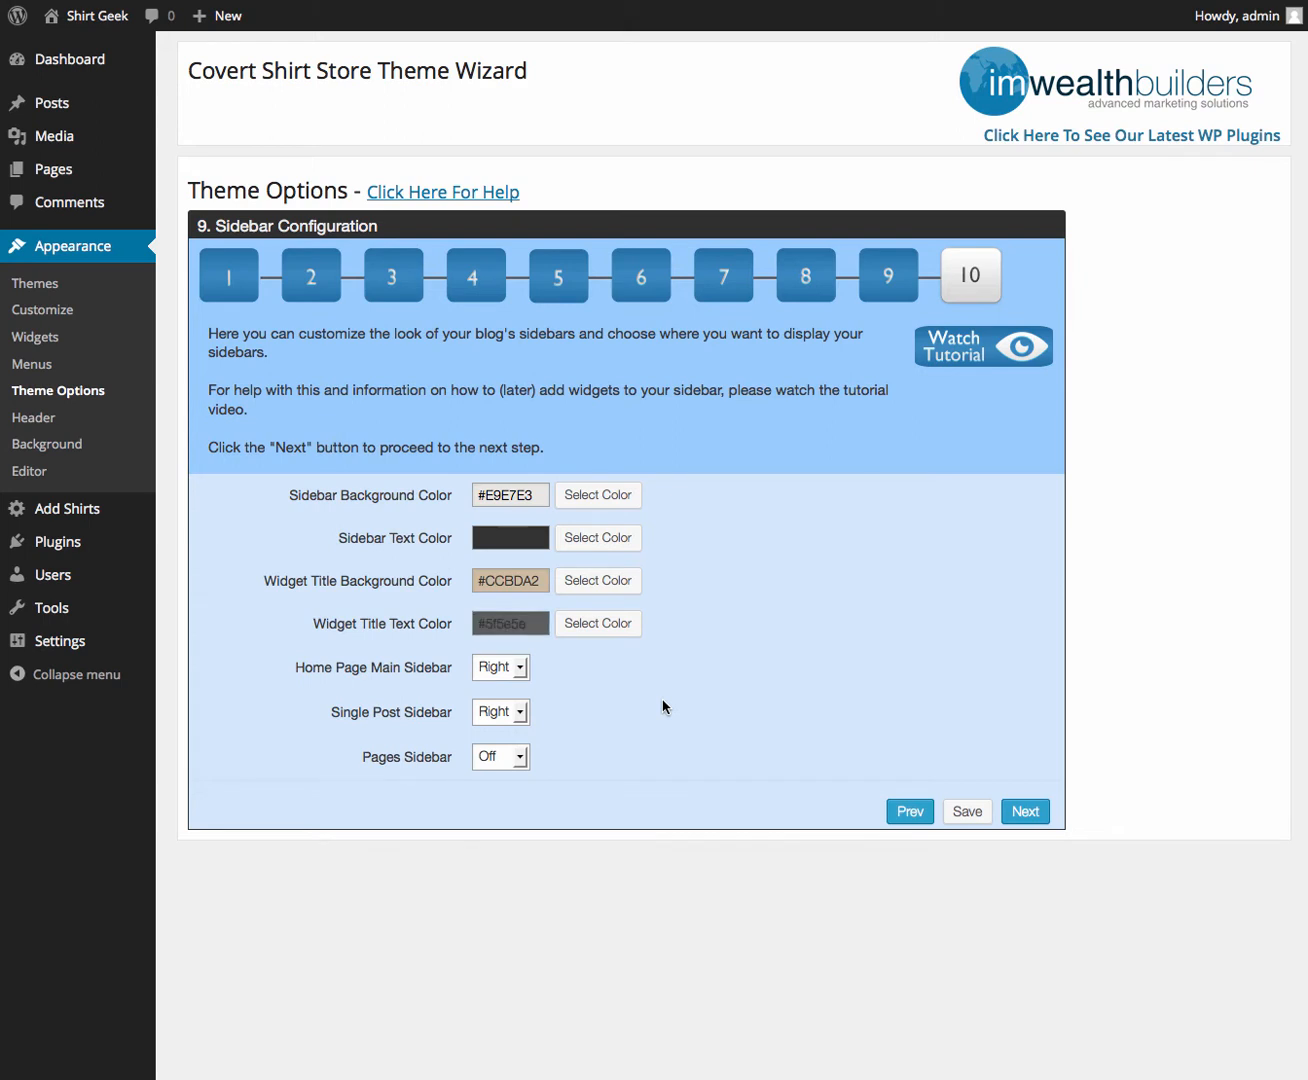
Set the Home Page Main Sidebar to Left, save the configuration, and reload the store's home page to check the layout.
click(491, 678)
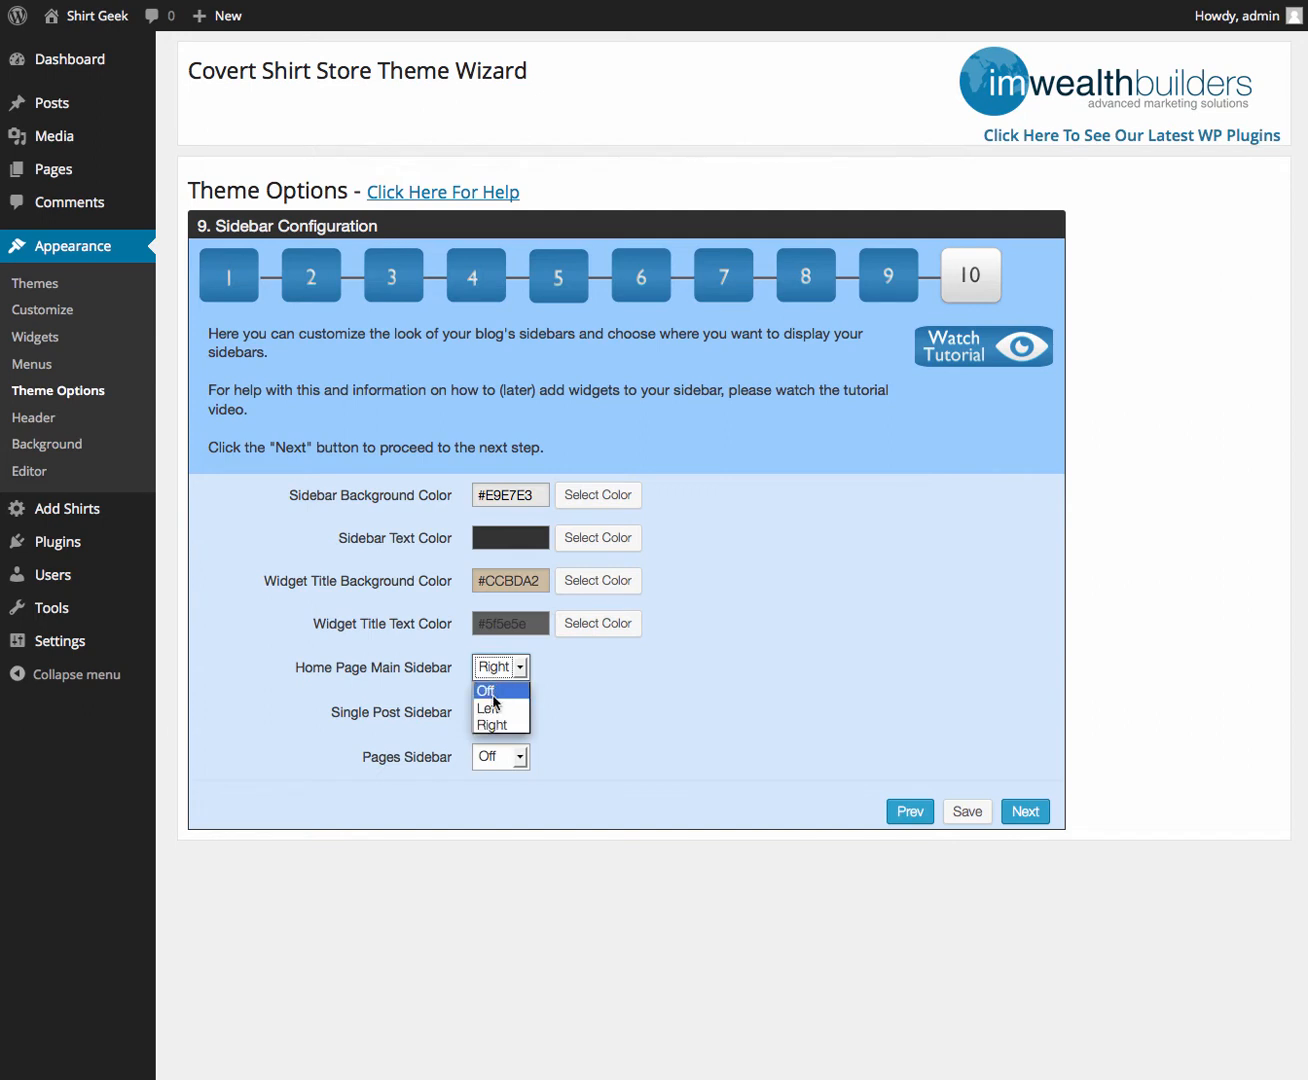
click(496, 723)
click(490, 667)
click(491, 693)
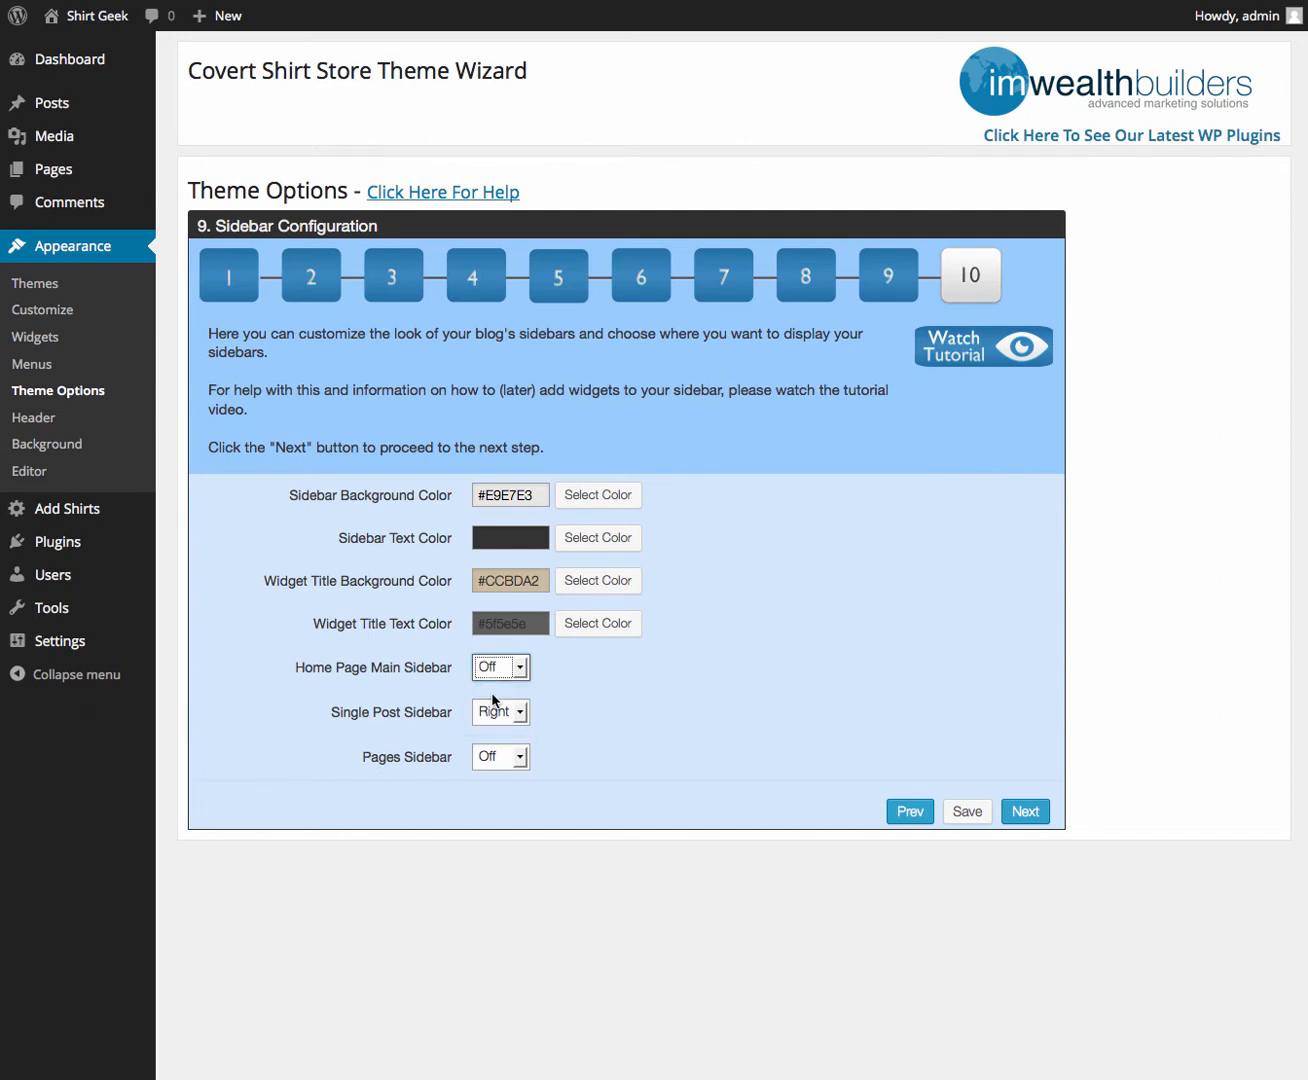
click(514, 668)
click(987, 817)
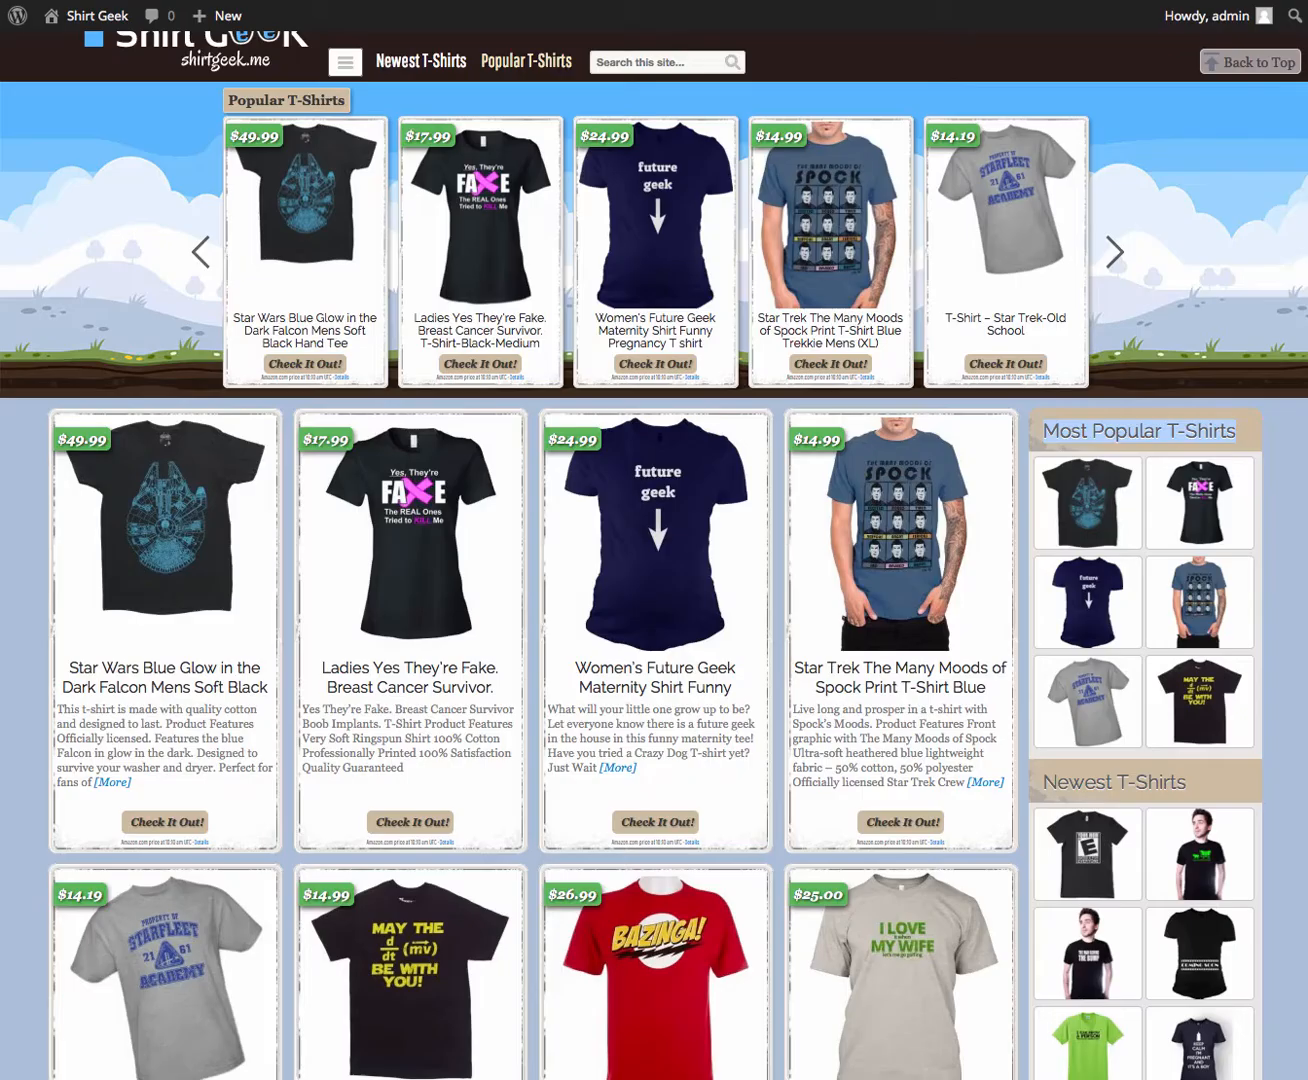
right_click(587, 0)
click(631, 0)
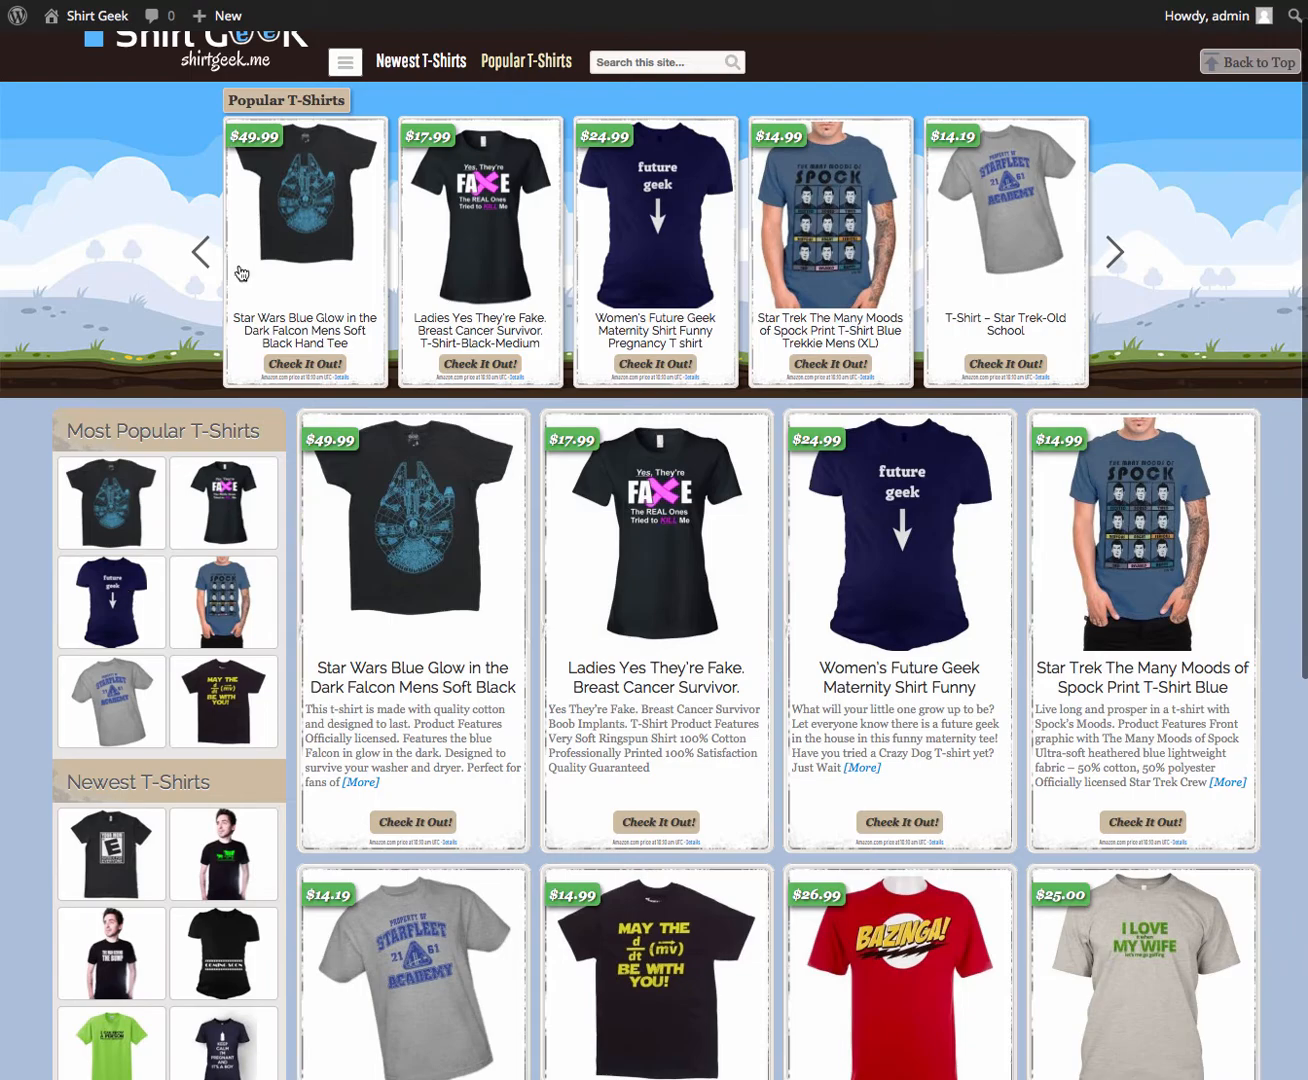
click(420, 0)
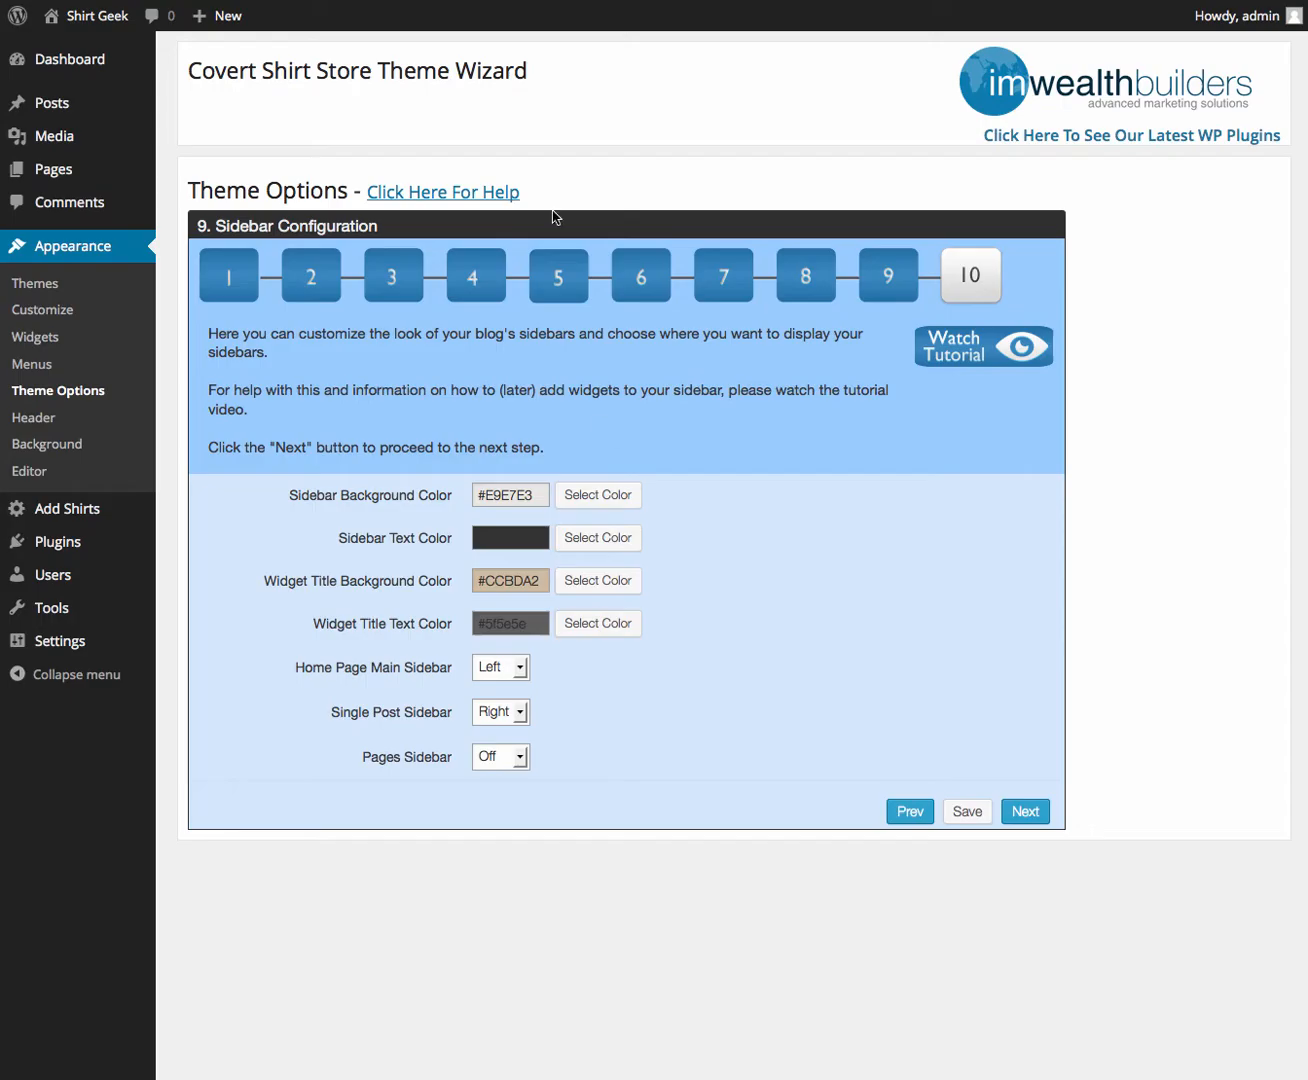
Set the Home Page Main Sidebar to Right in the sidebar configuration.
click(501, 668)
click(500, 721)
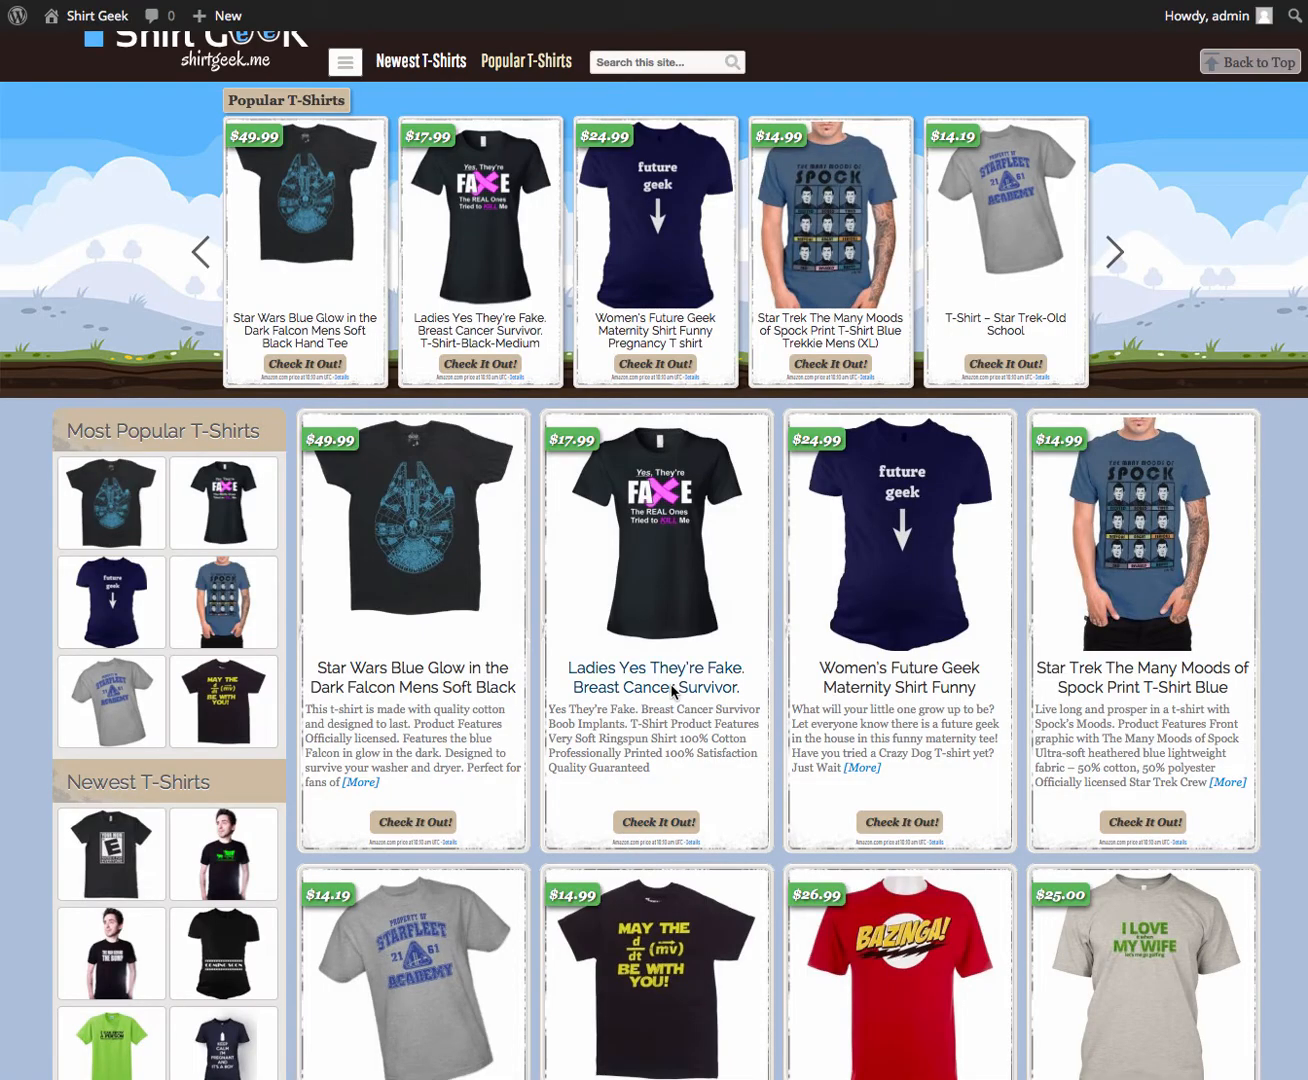
Review the single post sidebar on the Star Wars Blue Glow shirt's page and the available Pages Sidebar options in the wizard.
click(362, 782)
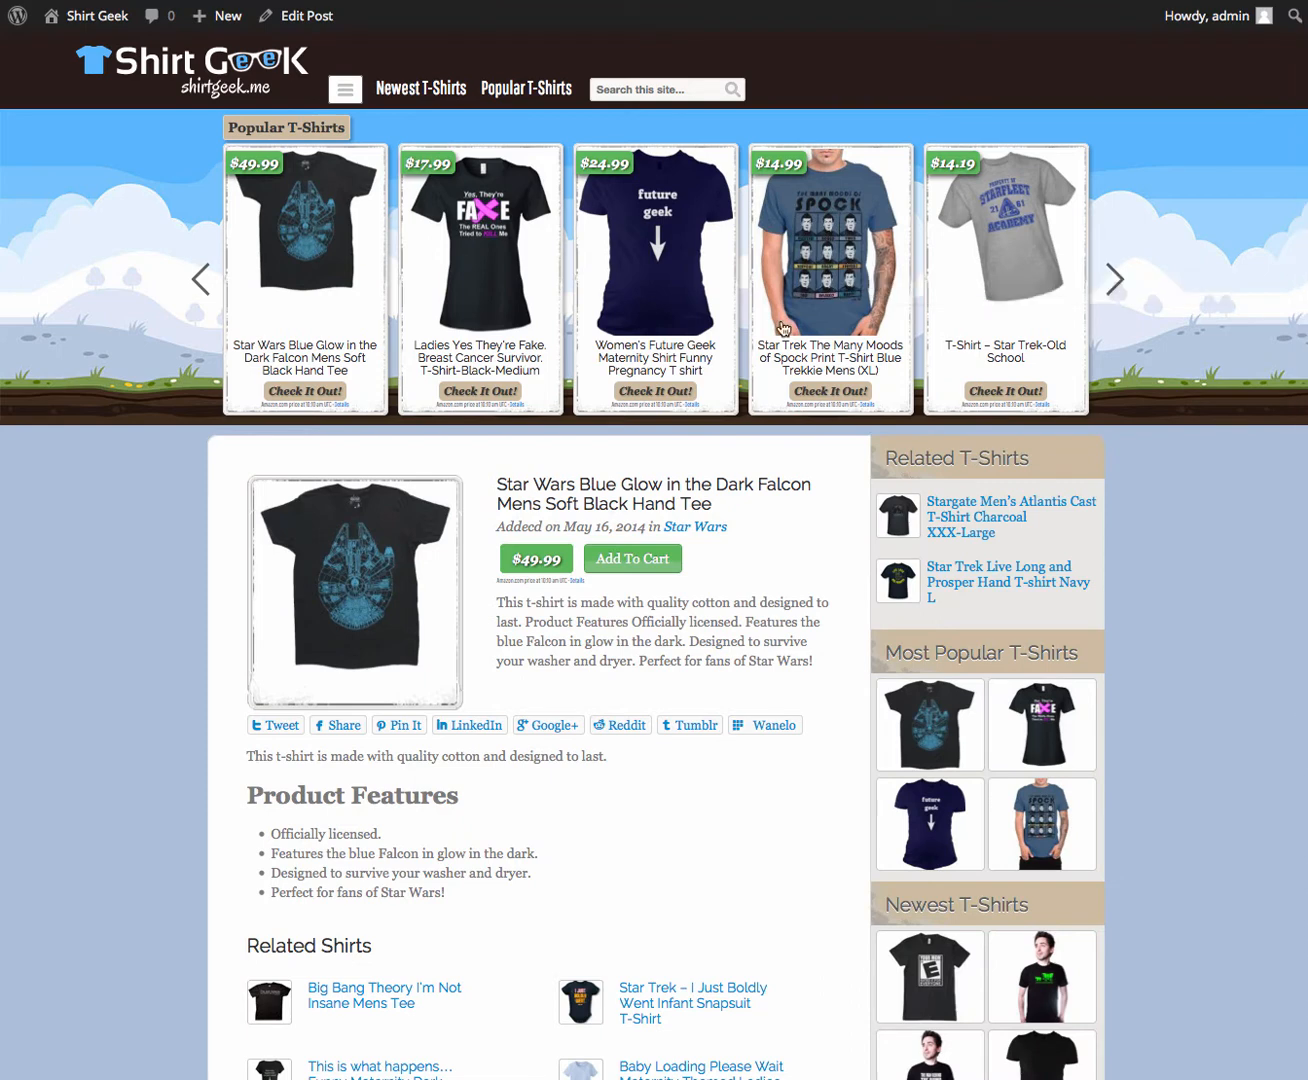
scroll(975, 774, down, 2)
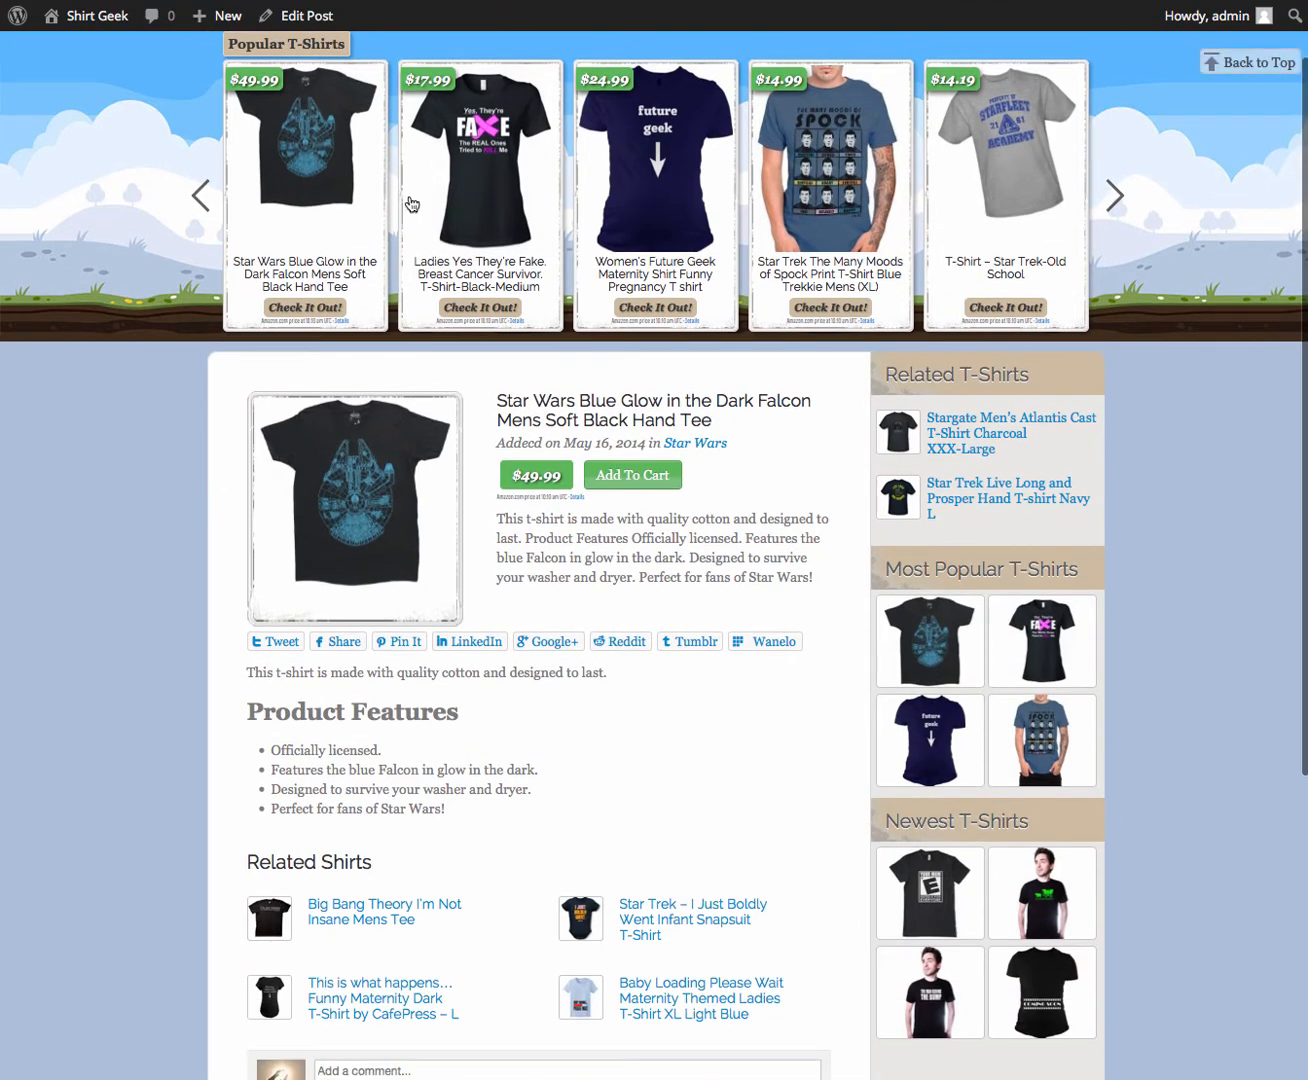
key(alt+Left)
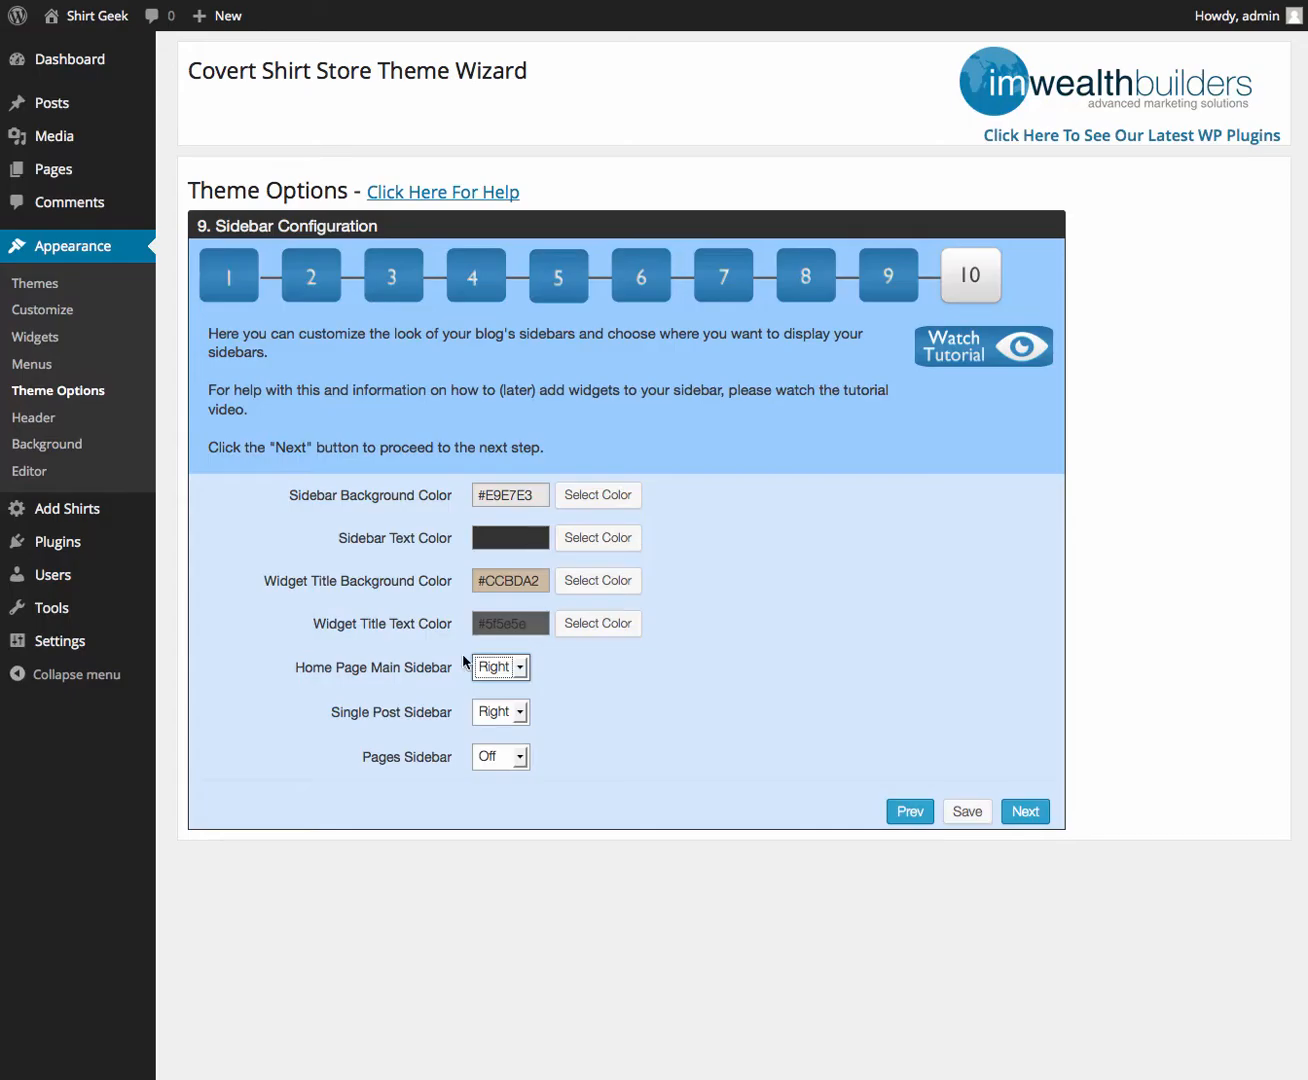
click(486, 757)
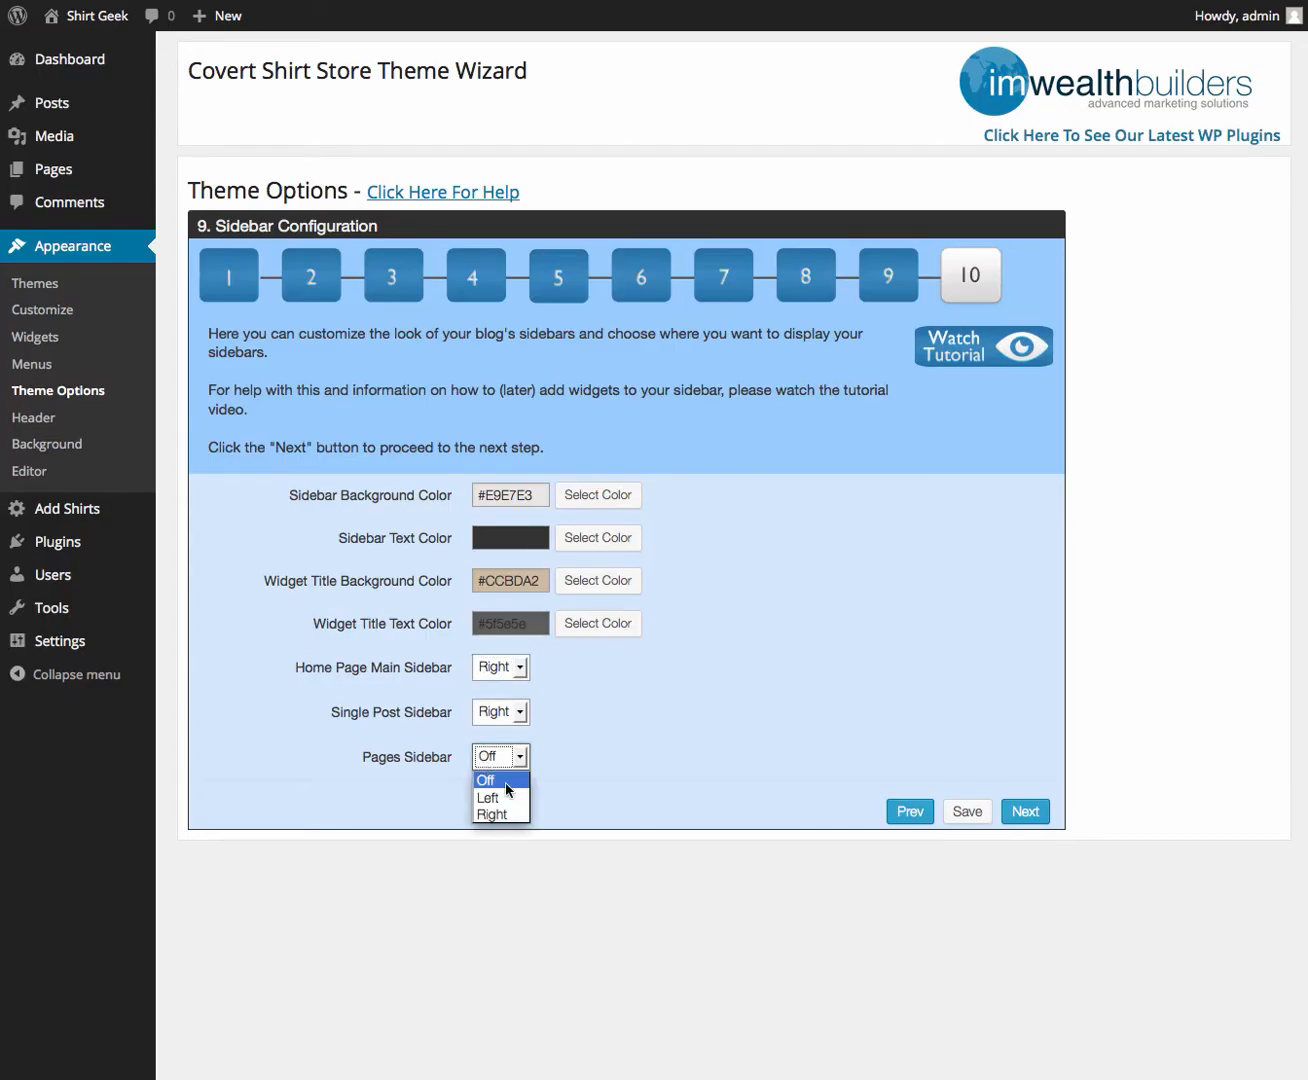
click(626, 740)
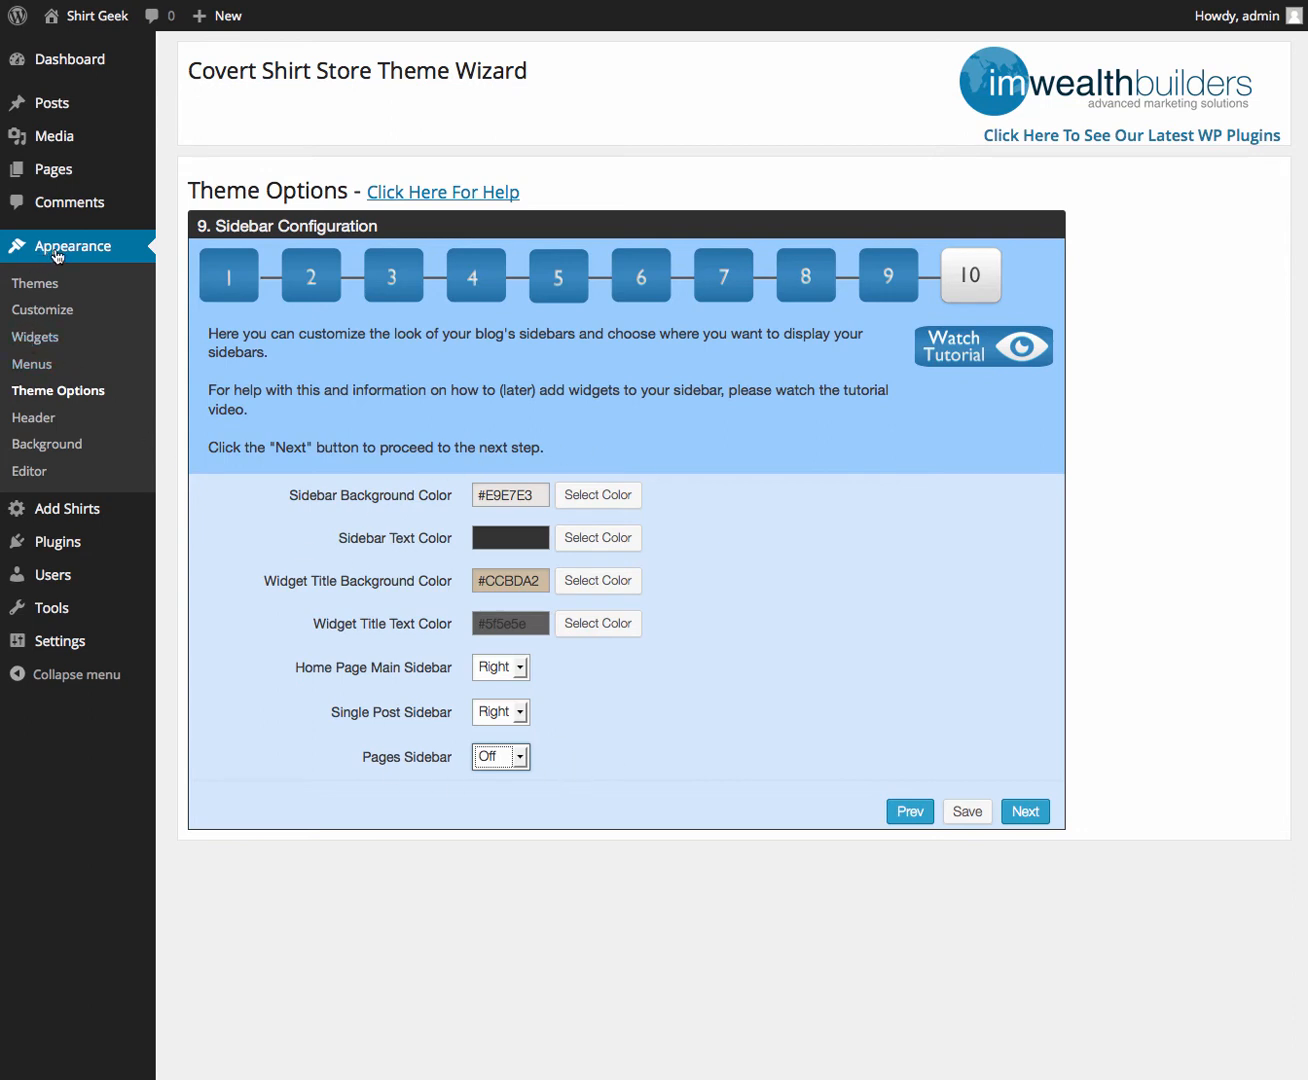
Open the Widgets settings page and expand the Single Post Sidebar area.
click(28, 347)
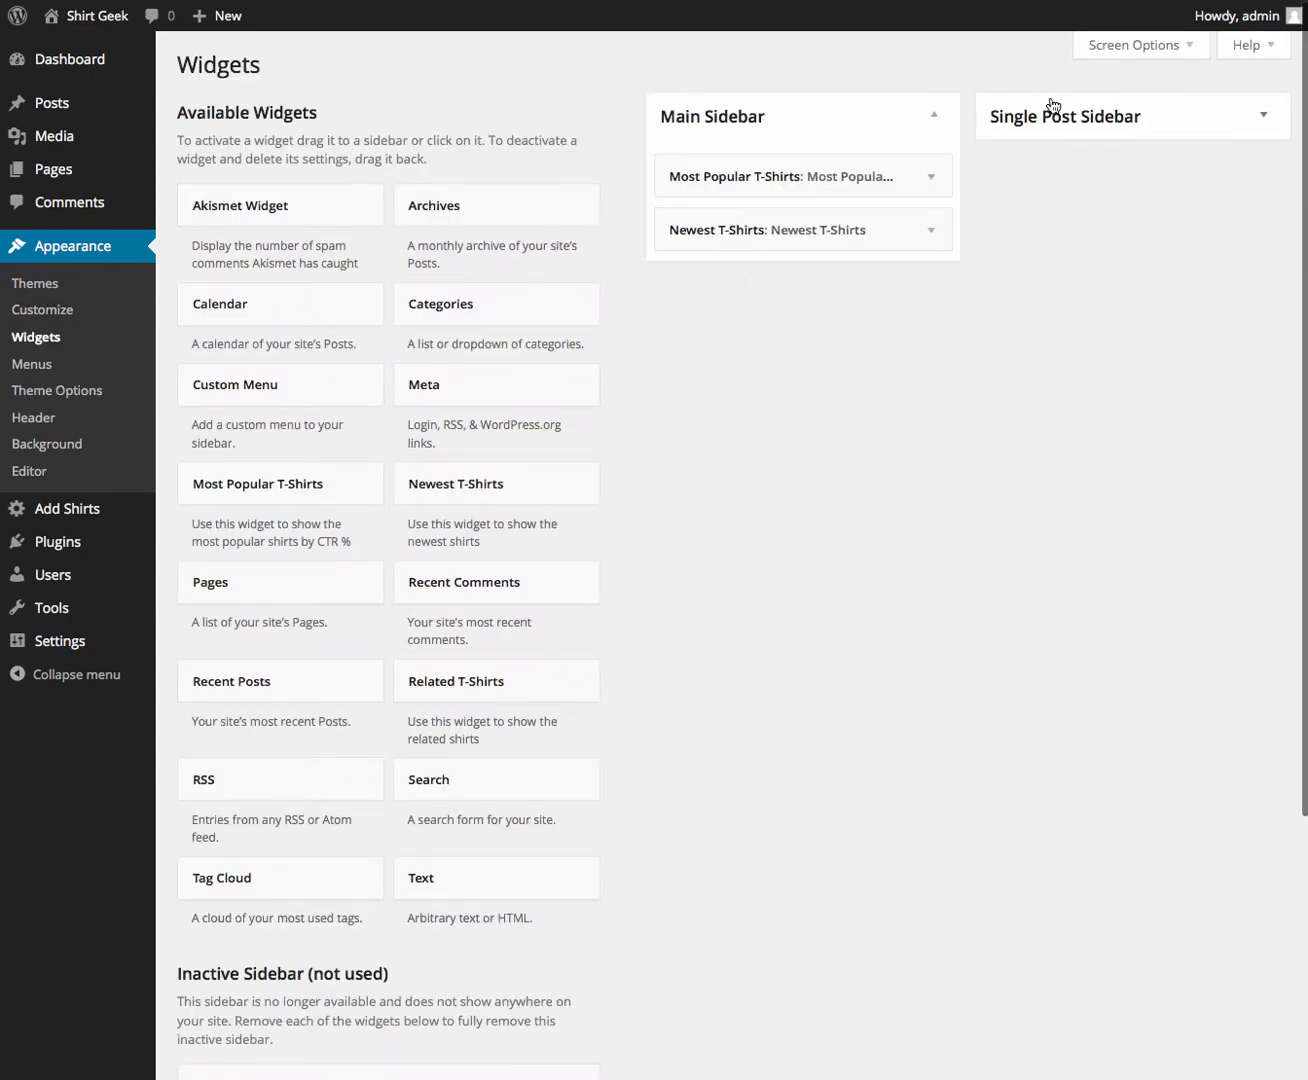
click(1238, 113)
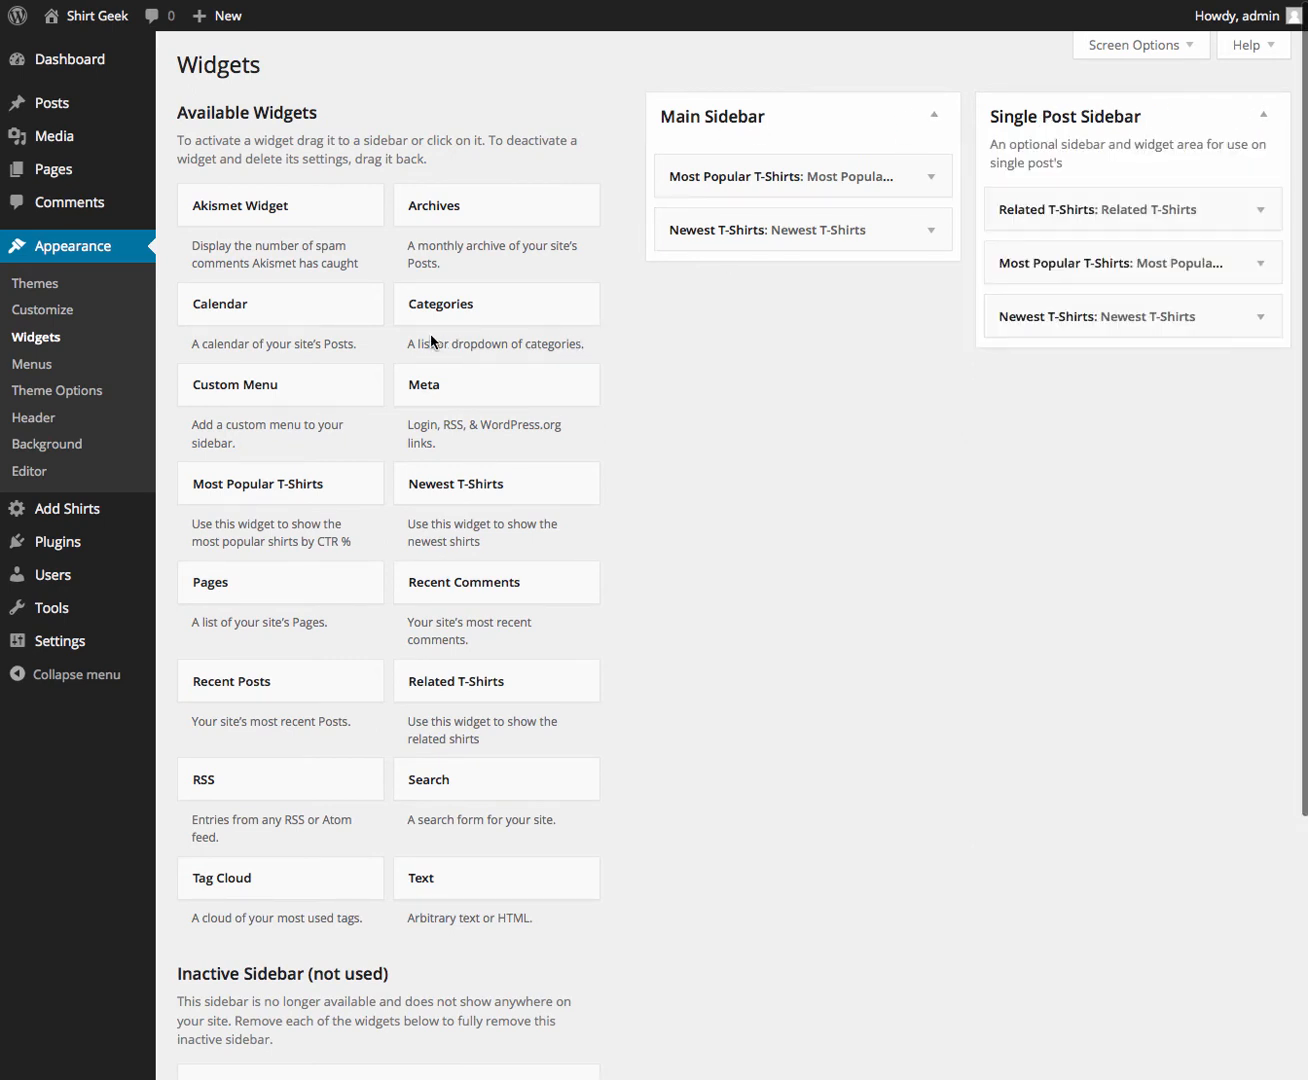
Add the Categories widget to the Main Sidebar, then remove it from there.
drag(442, 315, 692, 280)
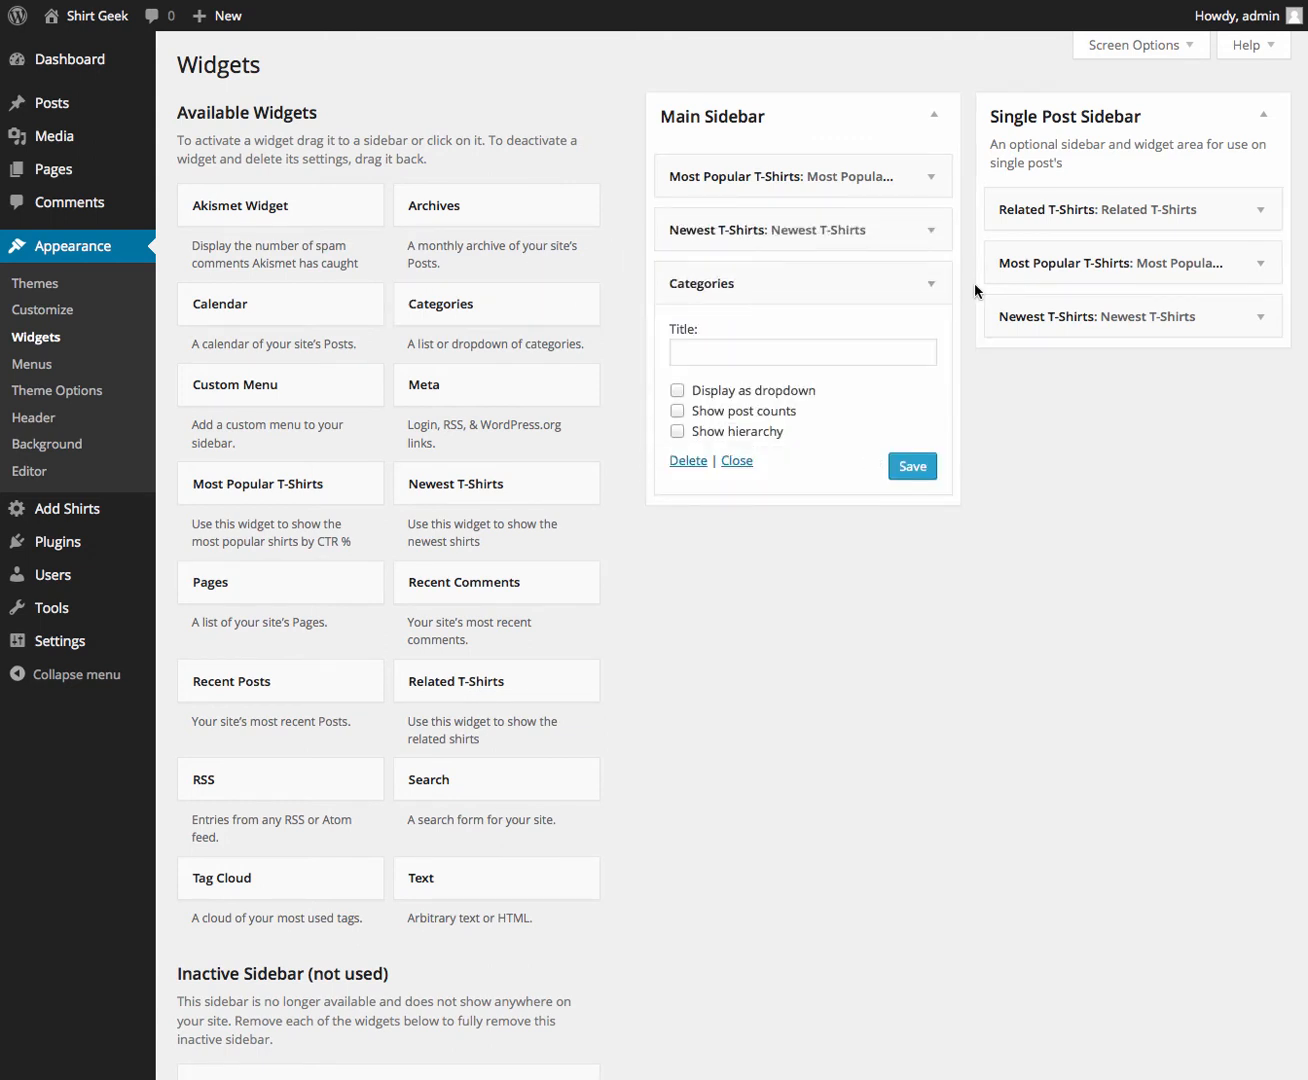
drag(876, 283, 446, 301)
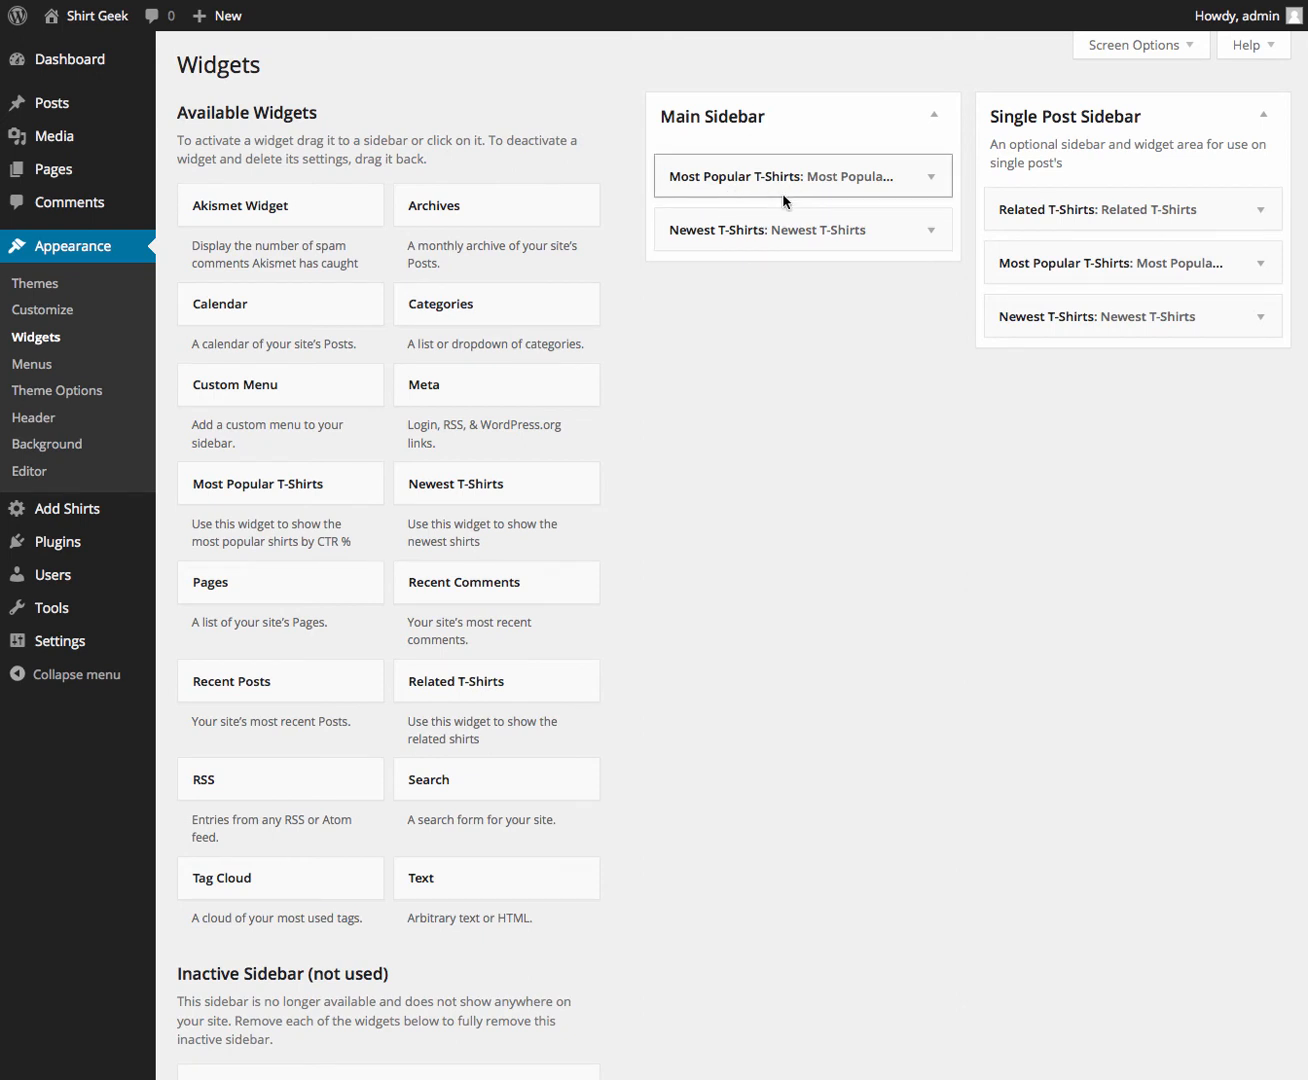
Inspect the title and number-of-entries settings of the Most Popular T-Shirts and Newest T-Shirts widgets in the Main Sidebar.
click(922, 180)
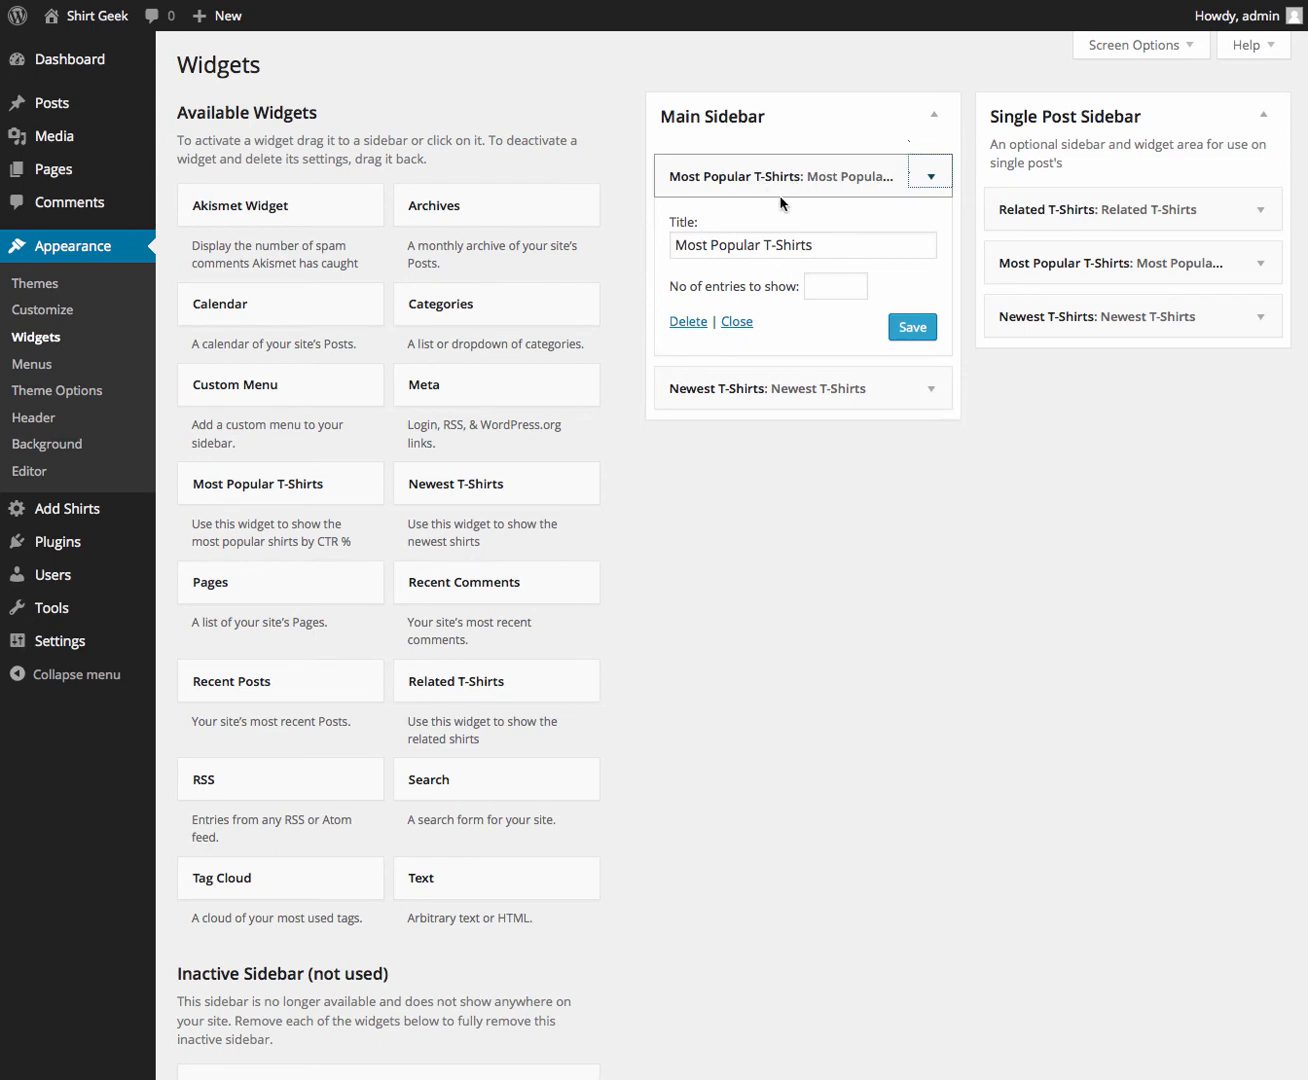
drag(832, 244, 639, 219)
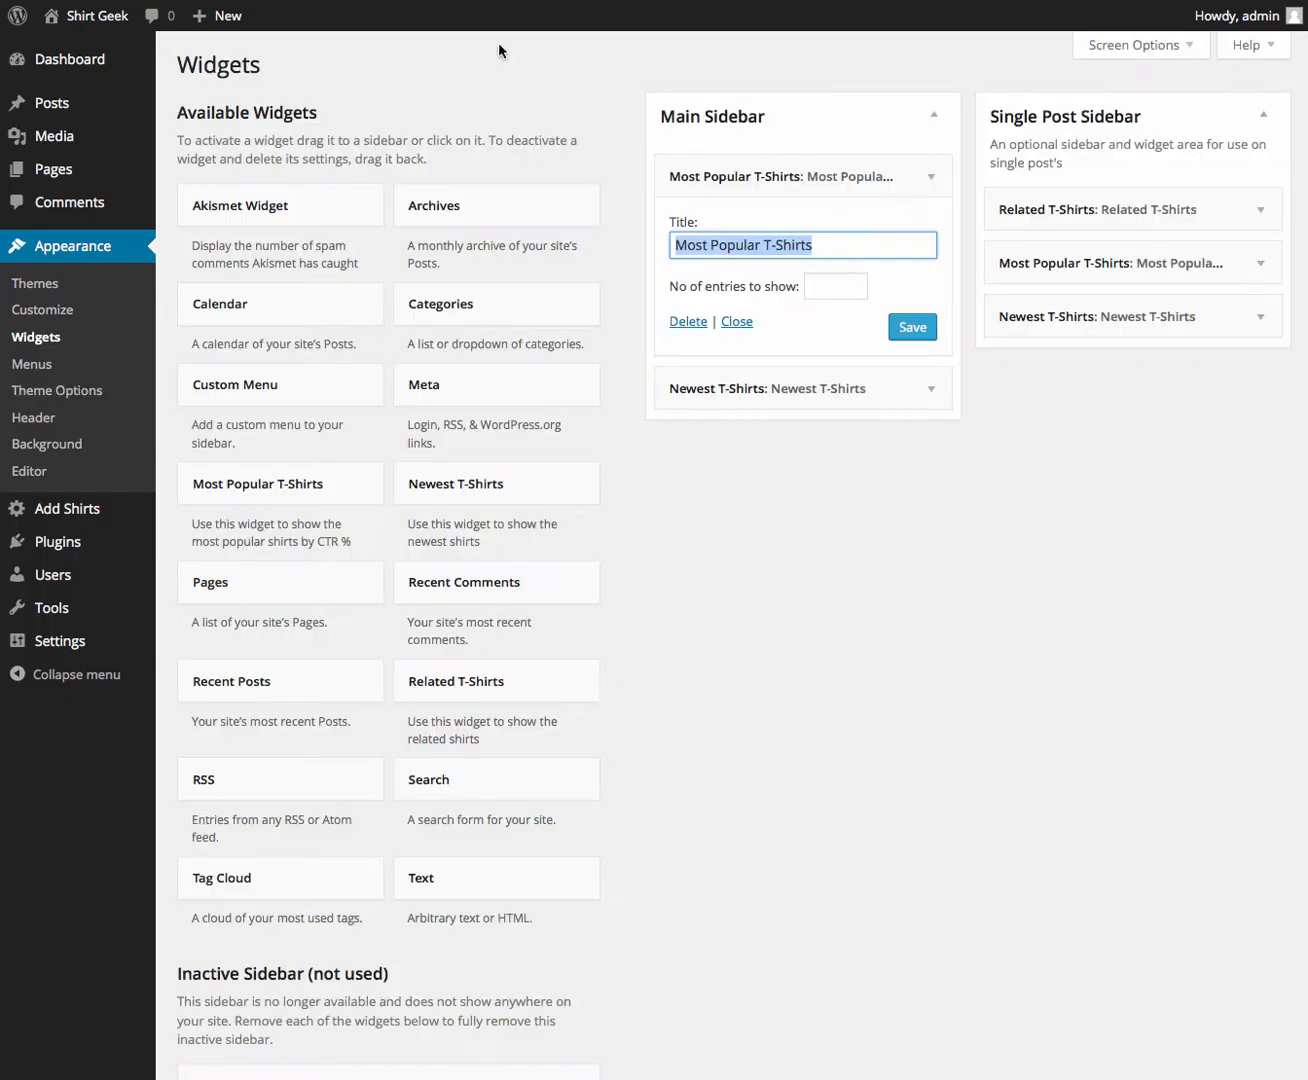
click(812, 291)
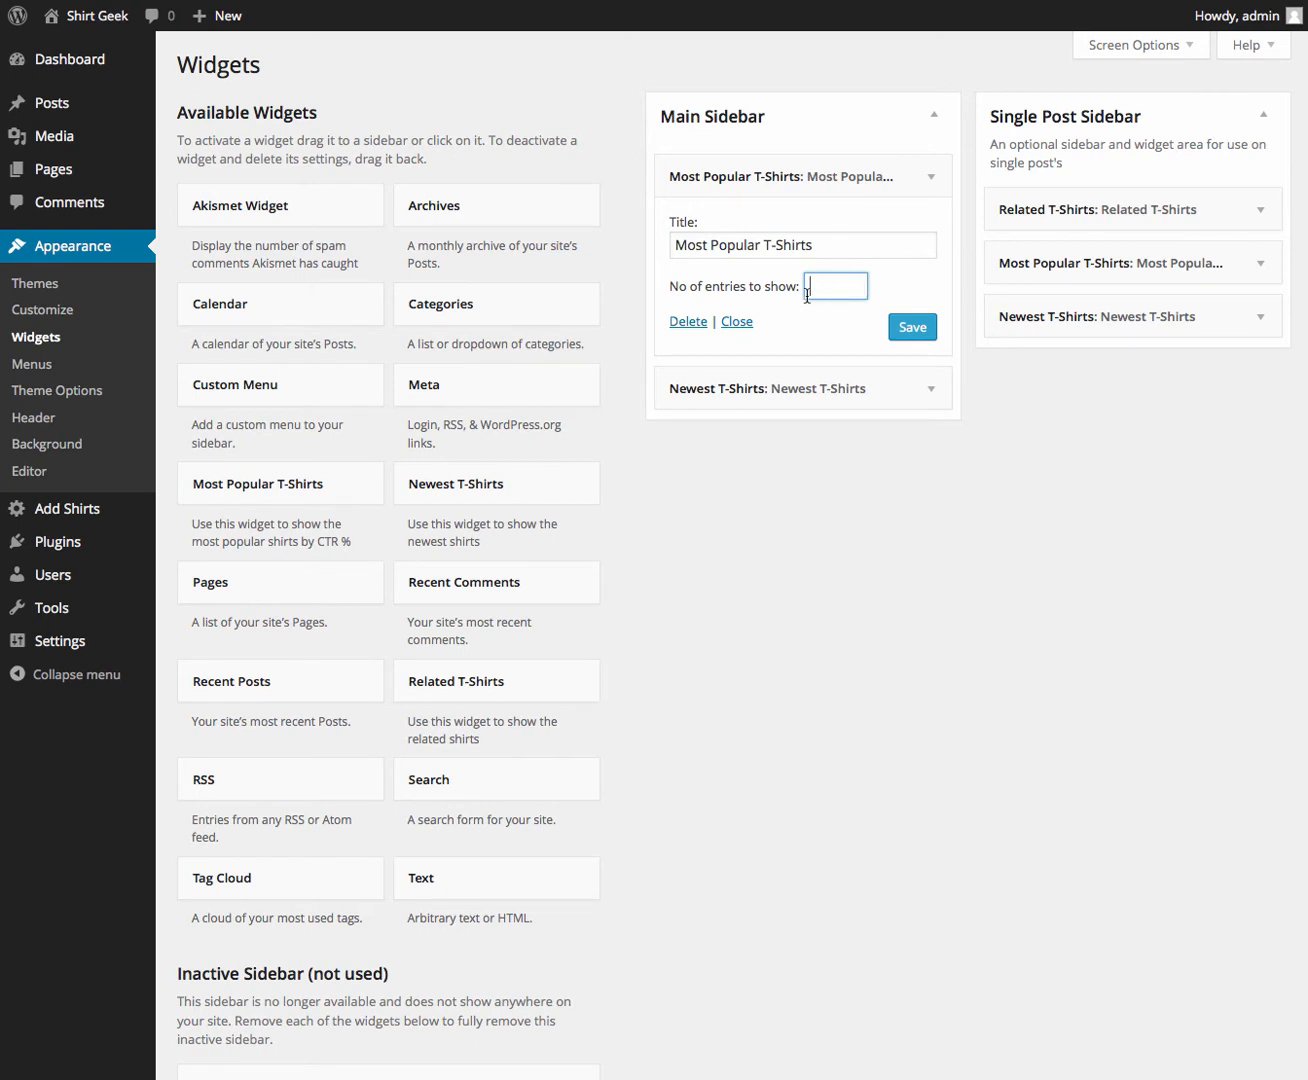
click(916, 396)
drag(841, 456, 693, 441)
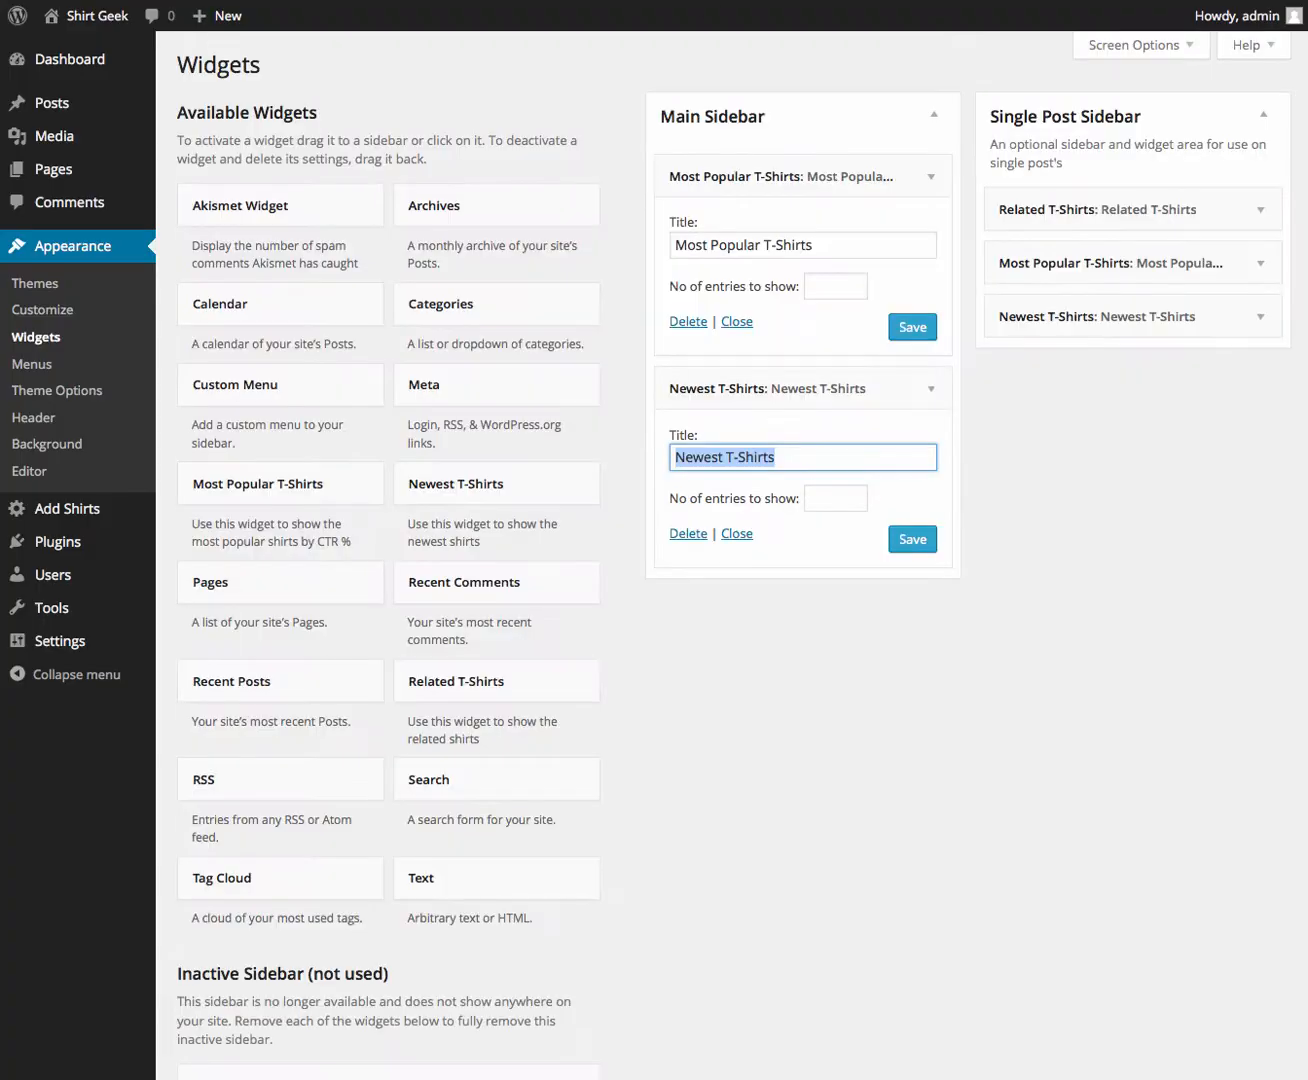
click(817, 502)
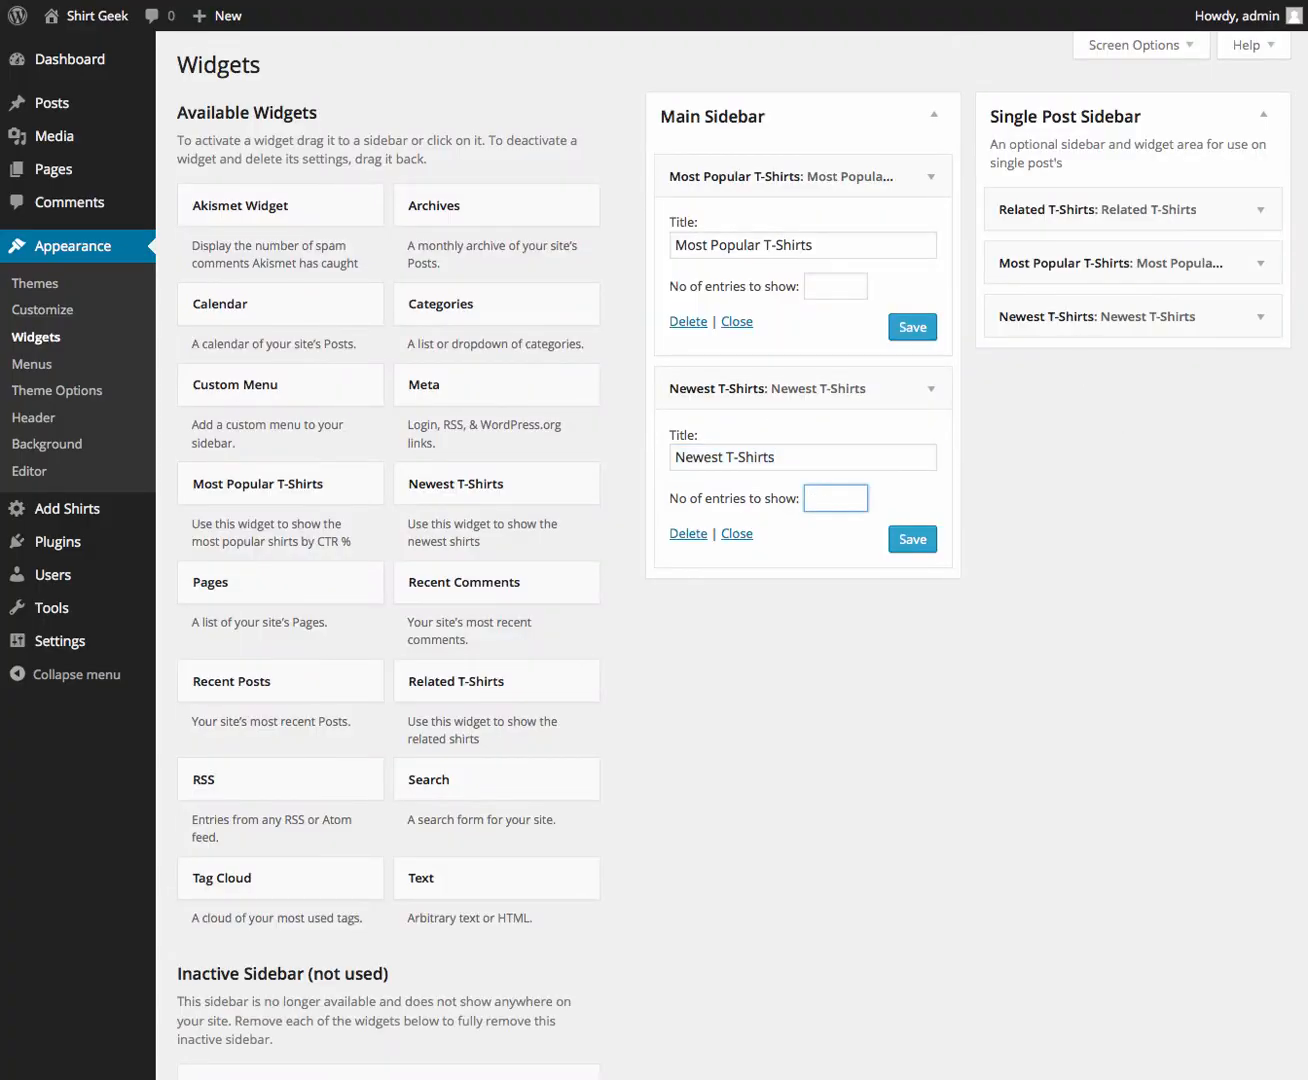
Inspect the settings of the Most Popular, Newest and Related T-Shirts widgets in the Single Post Sidebar, and locate the available Text widget.
click(1241, 265)
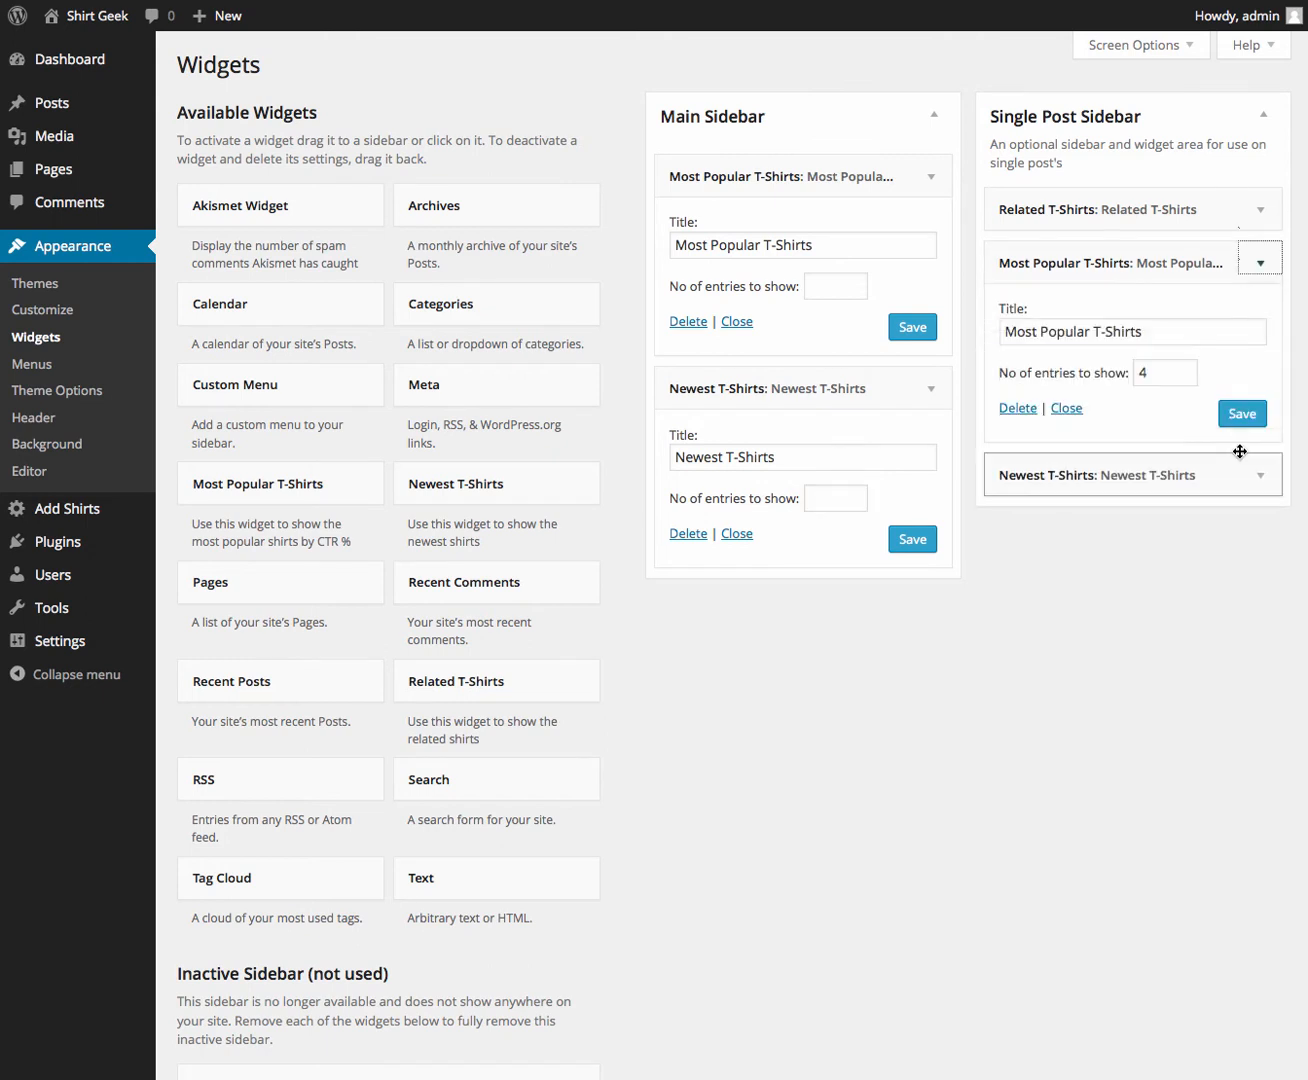
click(1258, 480)
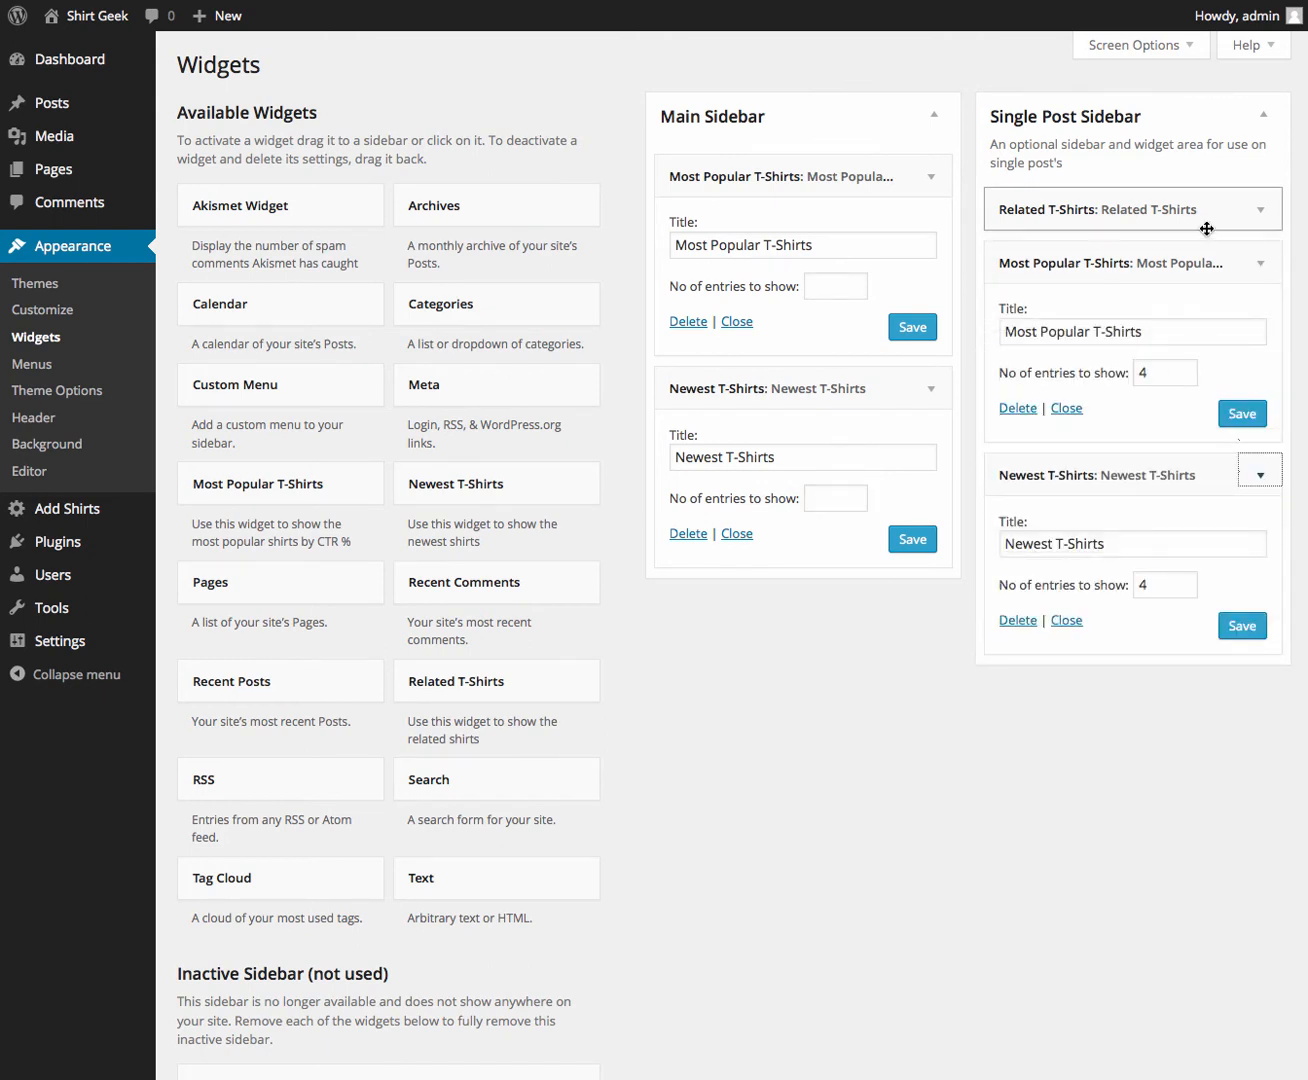
click(1260, 210)
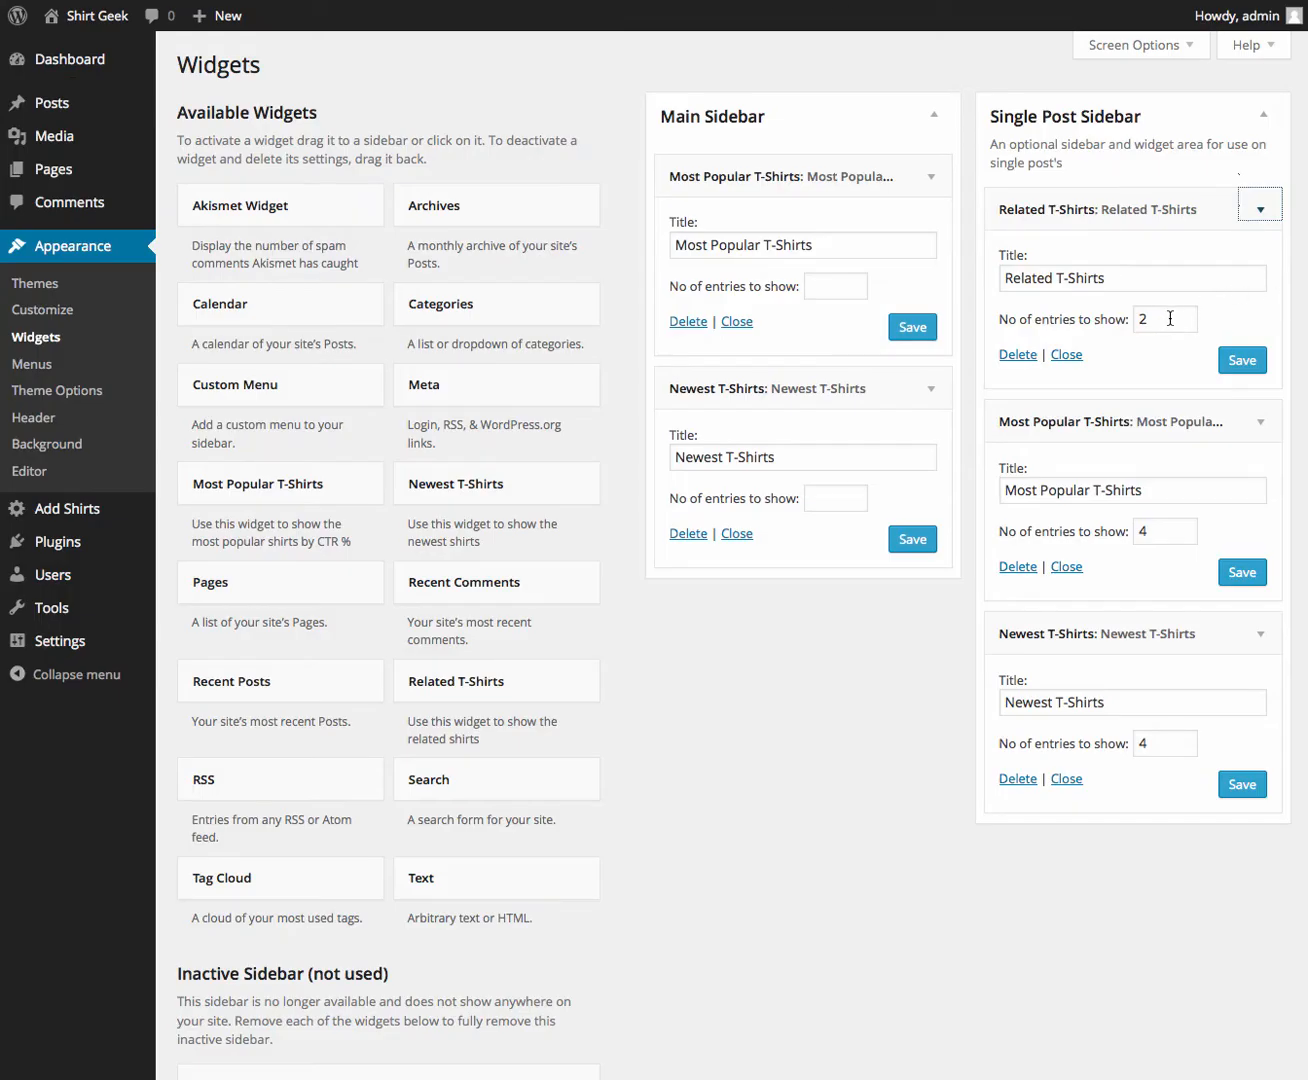
drag(1170, 318, 1137, 317)
mouse_move(125, 552)
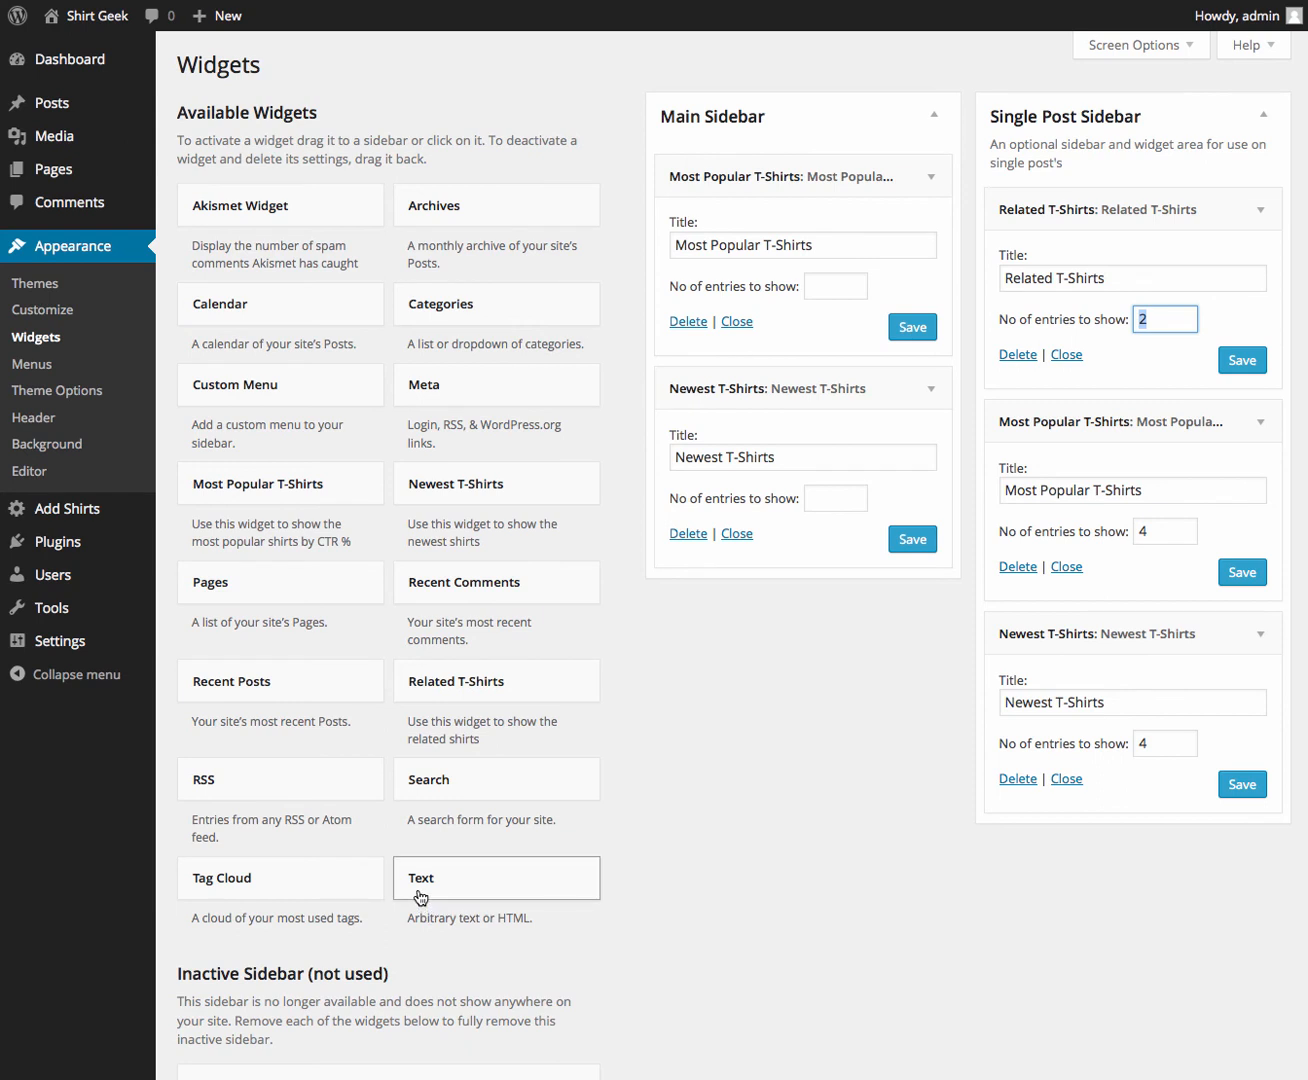
drag(416, 897, 520, 882)
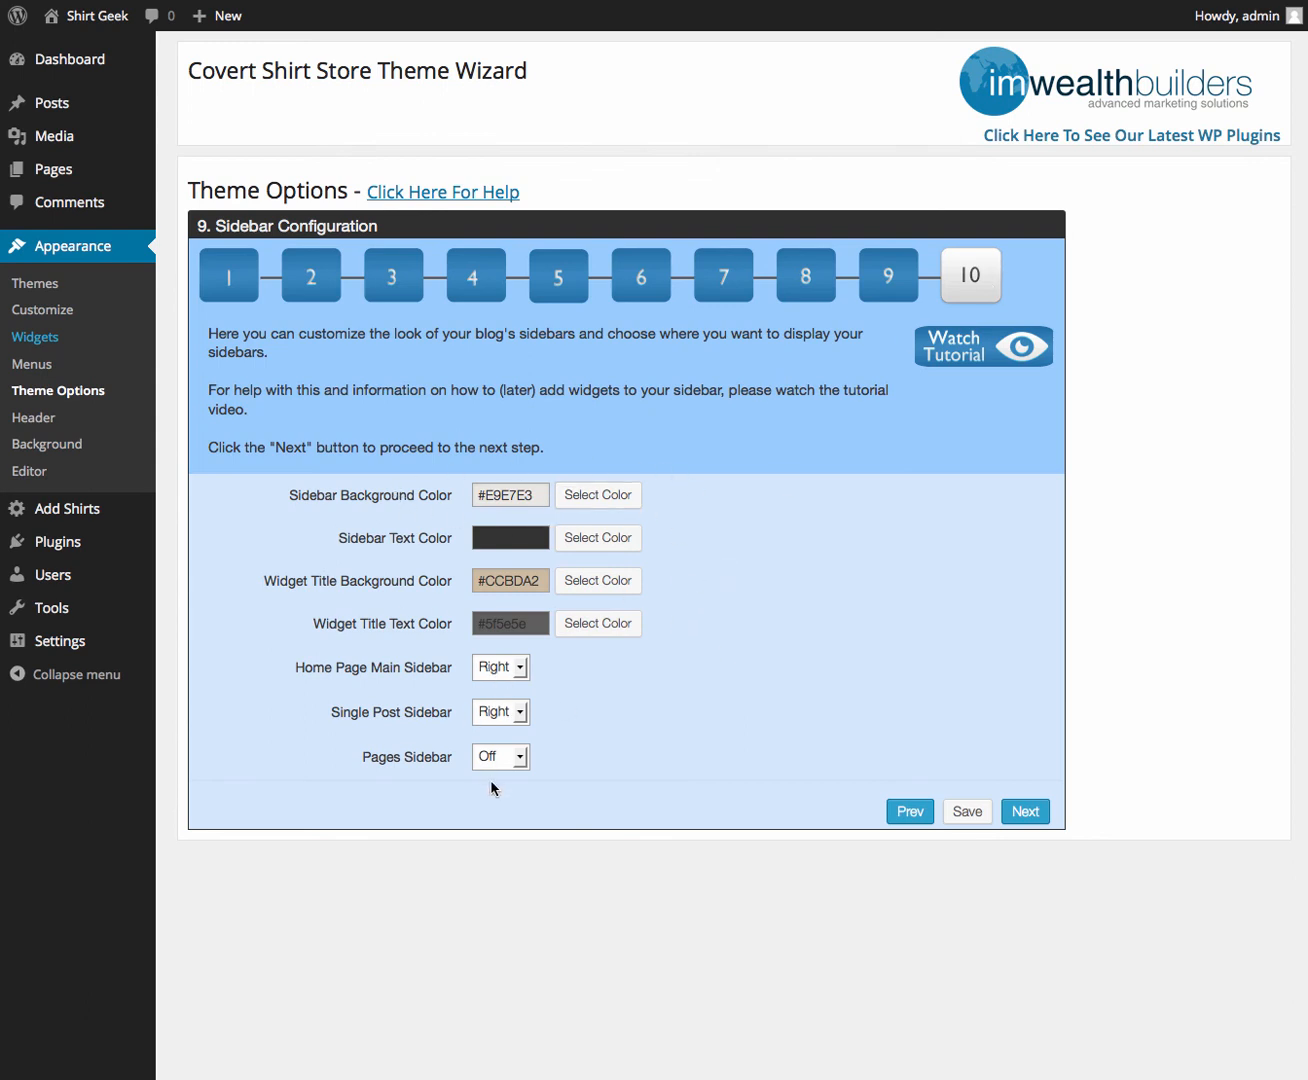
Save the sidebar configuration in the theme wizard.
click(966, 811)
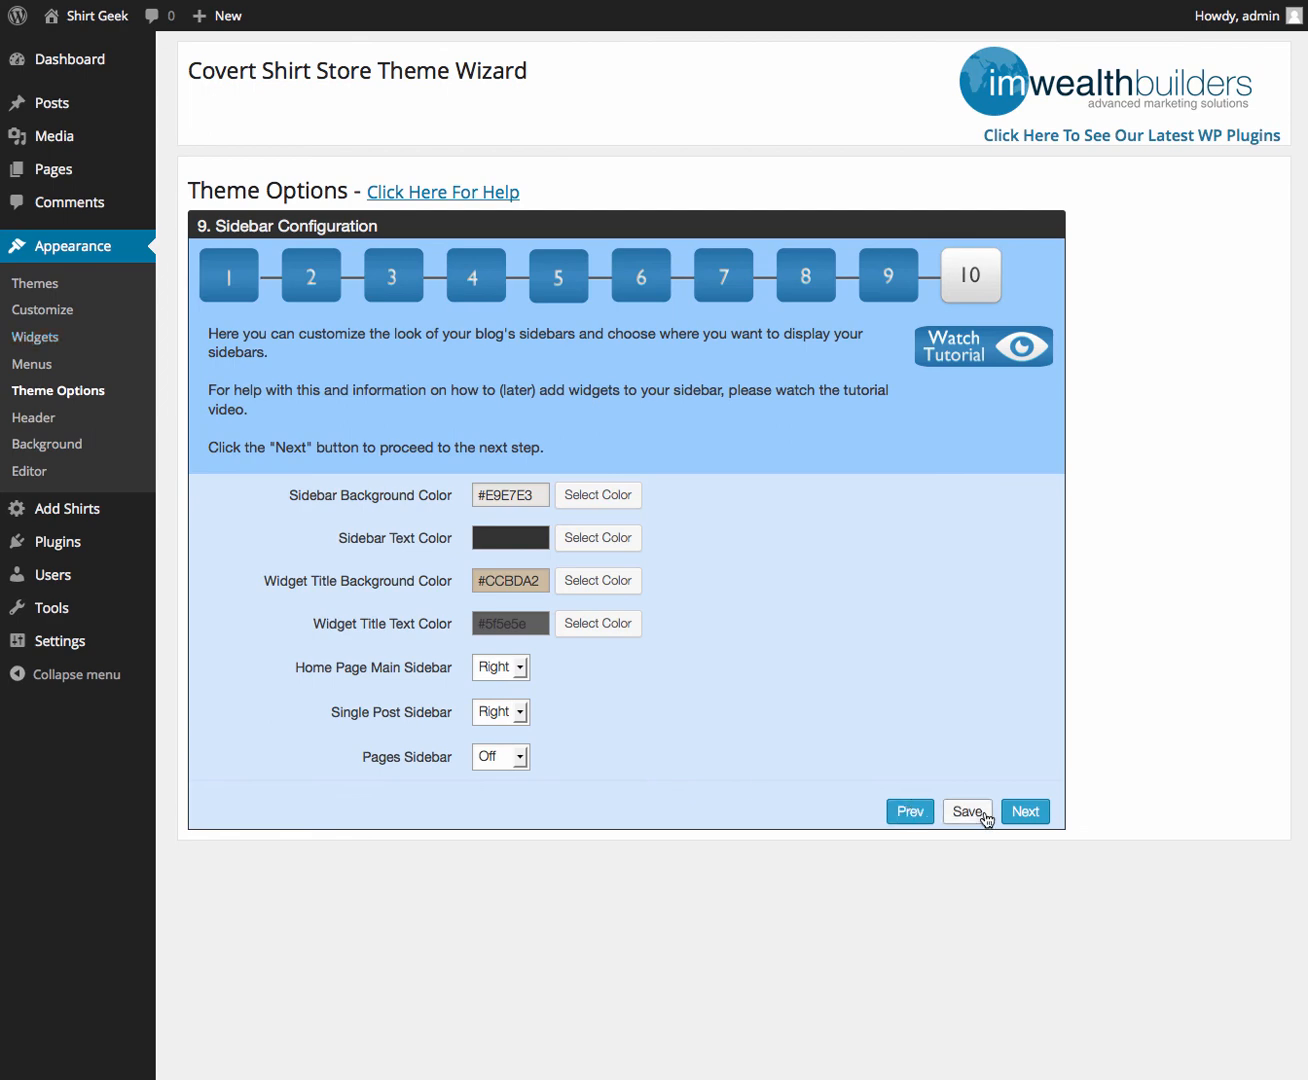